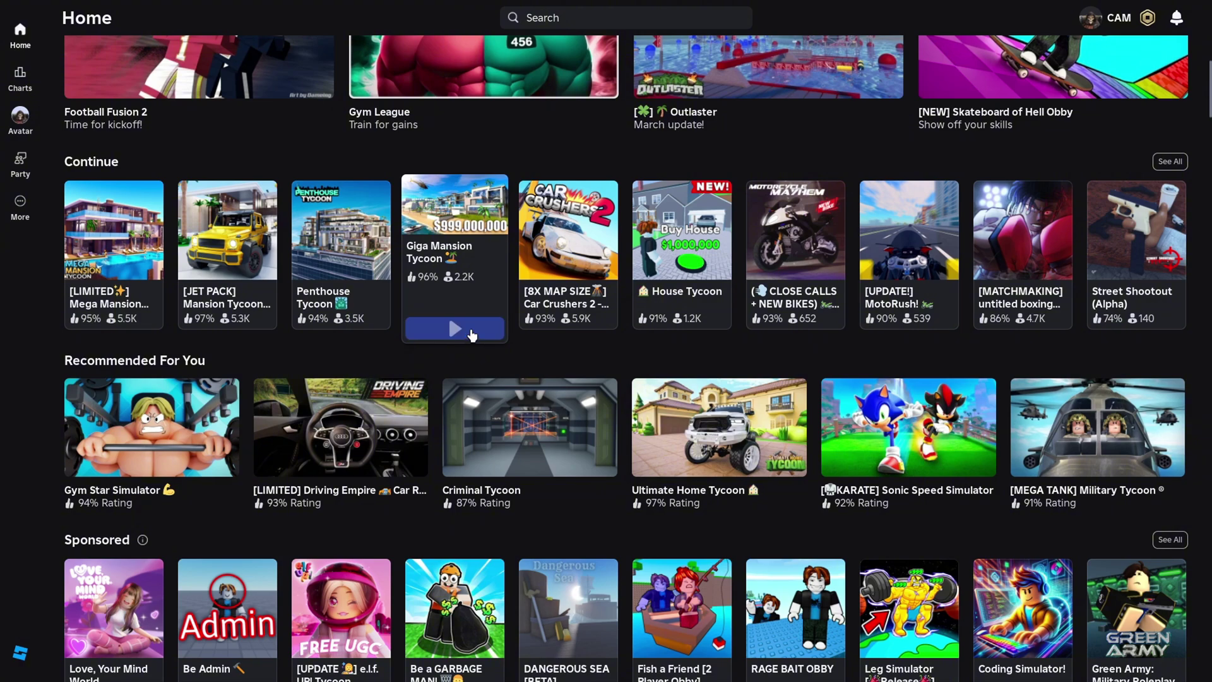
Step: Launch Giga Mansion Tycoon and walk the avatar along the road onto the open grass
click(471, 329)
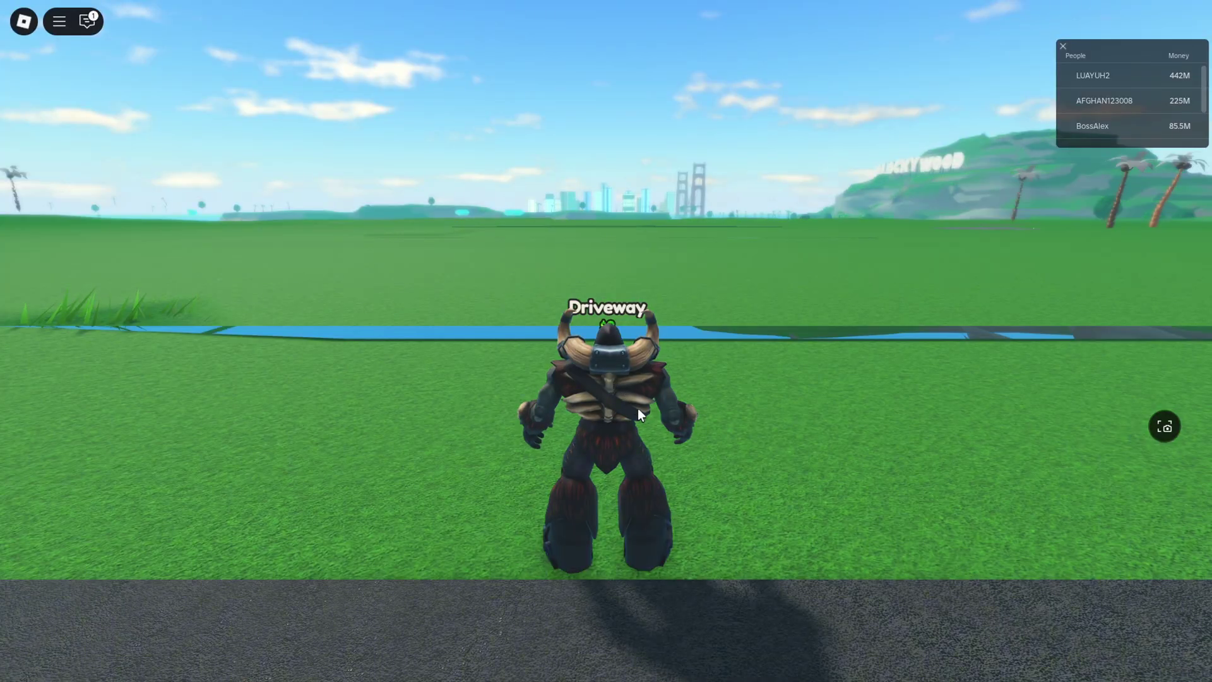
right_click(737, 429)
key(w)
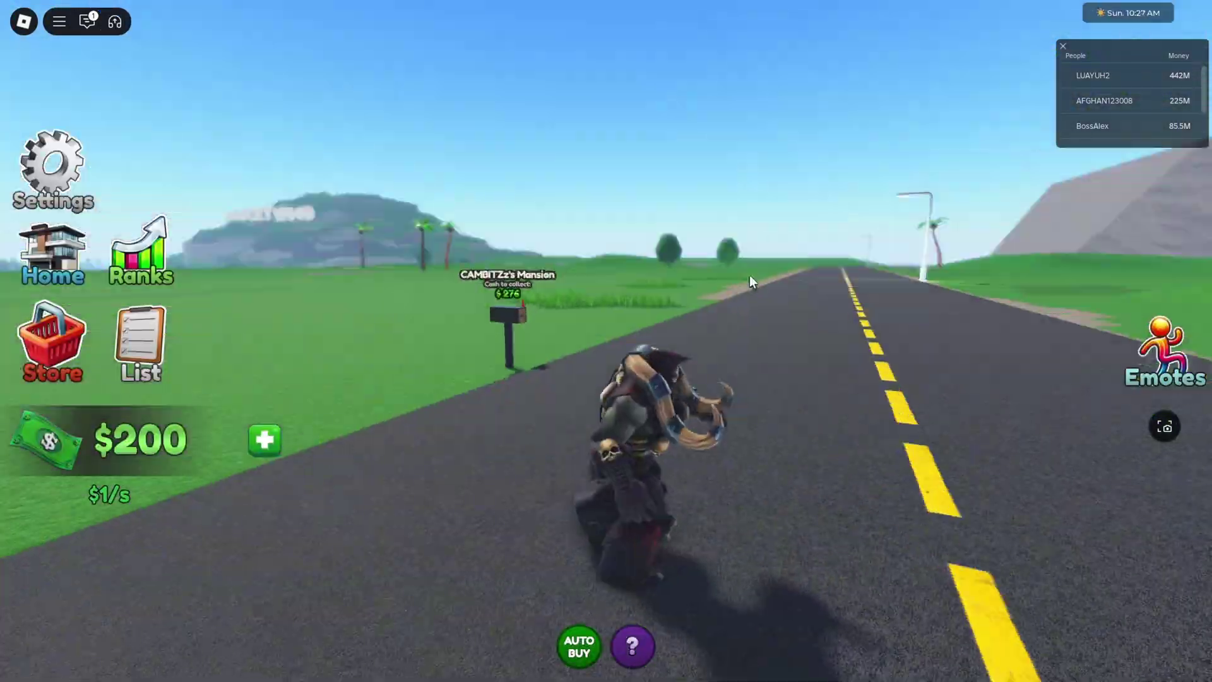
right_click(750, 278)
key(w)
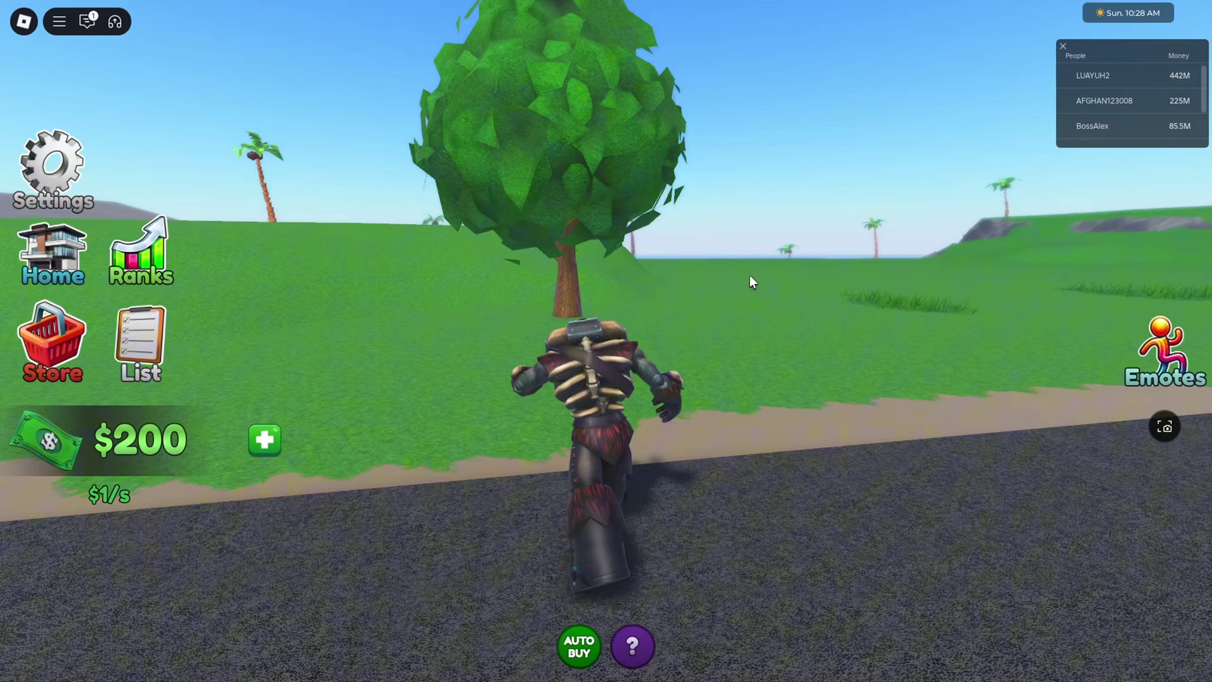
right_click(750, 277)
key(w)
right_click(750, 276)
key(a)
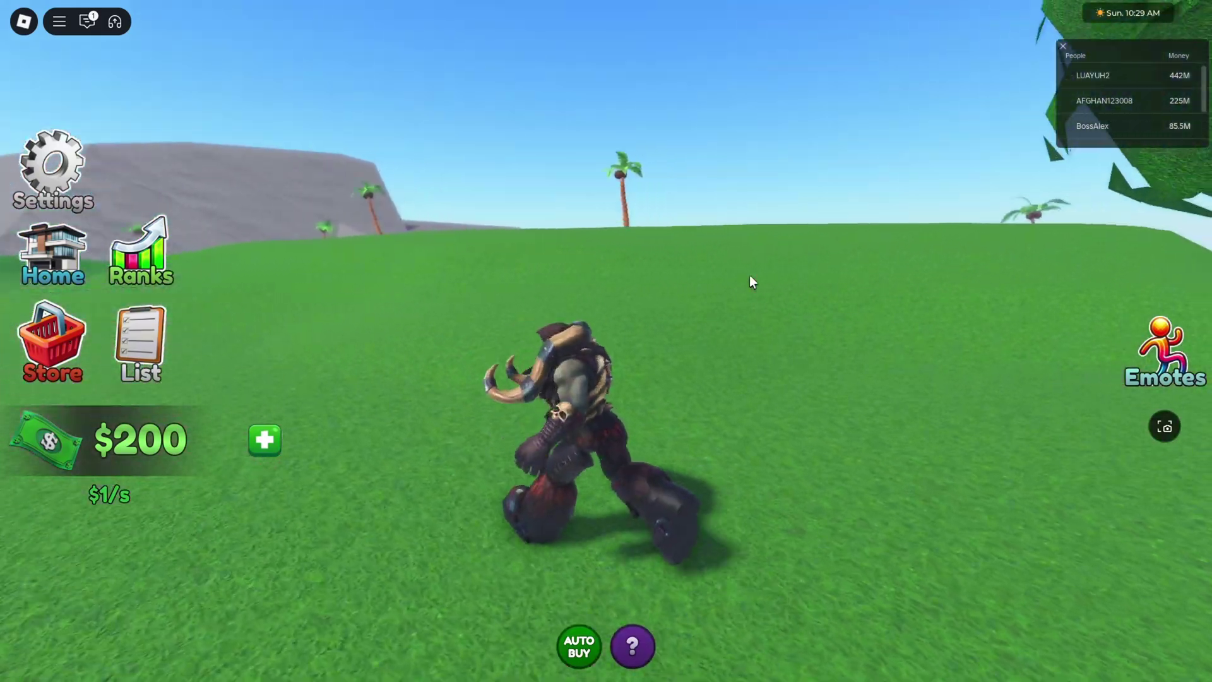
Step: Turn the avatar on the open grass so that it faces the camera at close range
right_click(750, 276)
key(w)
key(s)
right_click(750, 276)
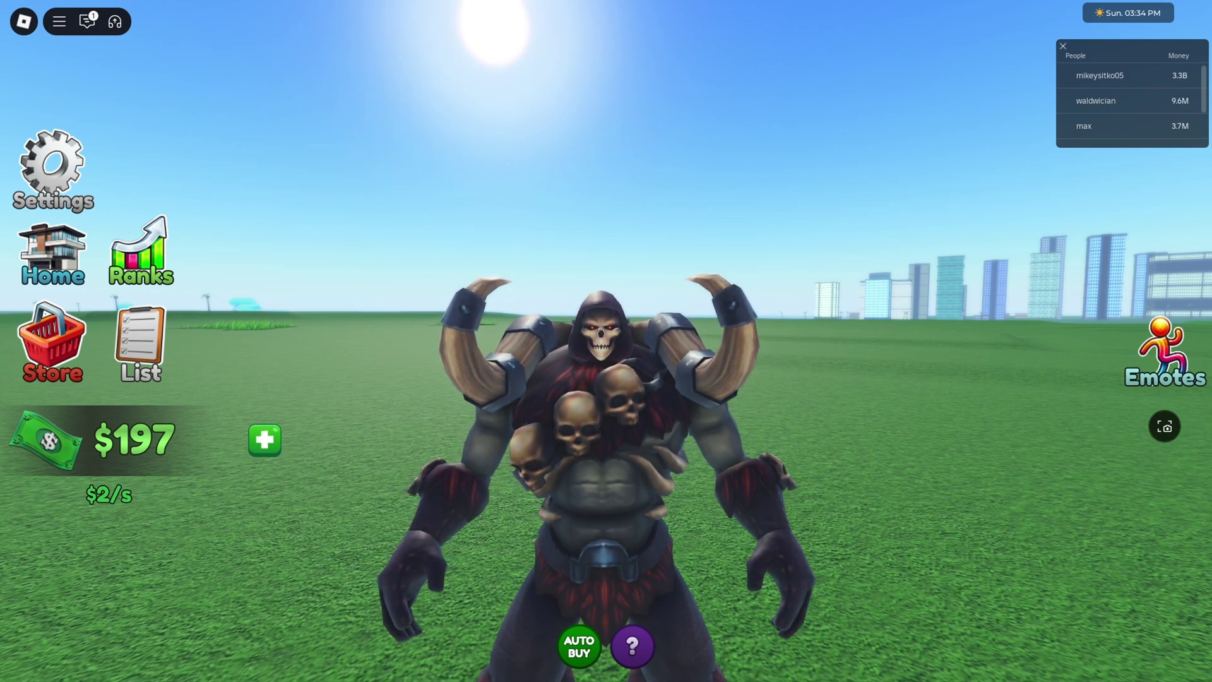
Step: Switch to Snipping Tool and capture a rectangular screenshot of the avatar from the horns down to the hips
key(alt+Tab)
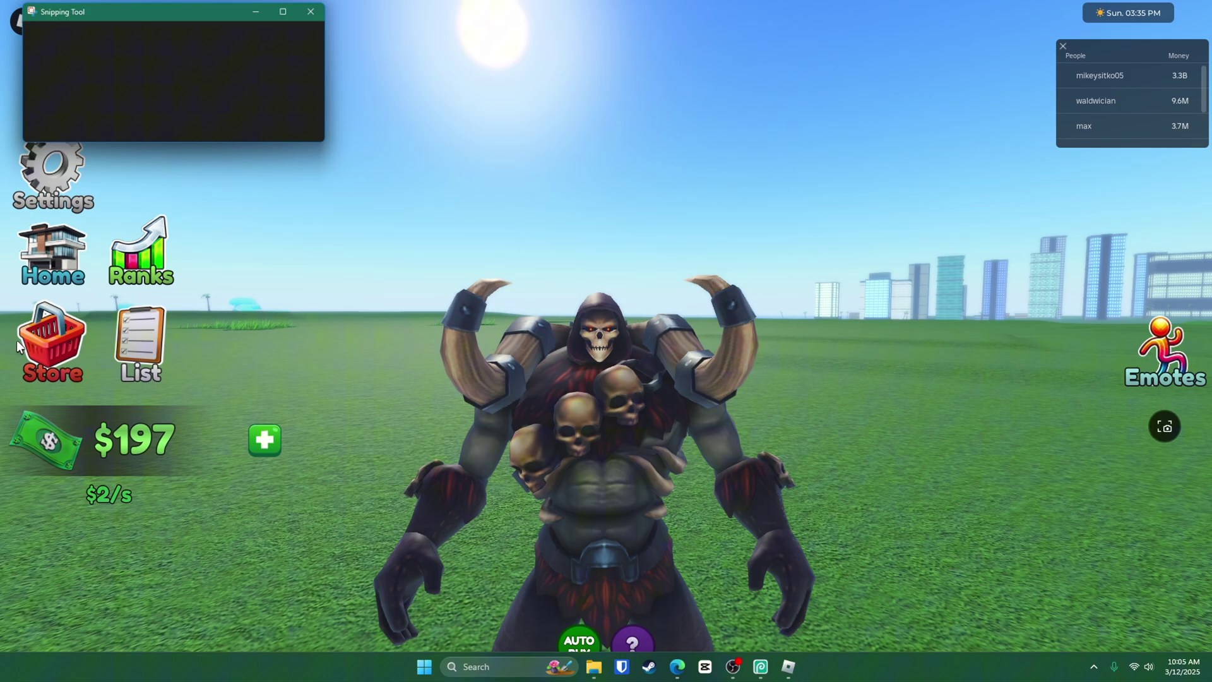
key(ctrl+n)
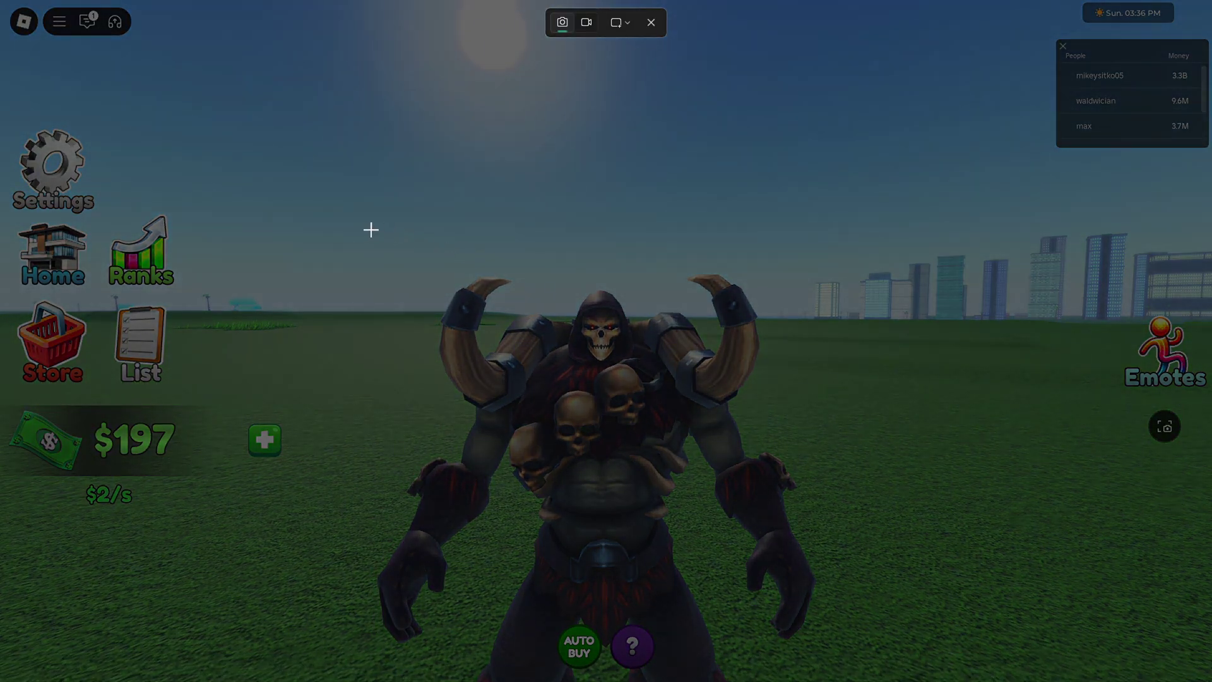
drag(356, 227, 836, 655)
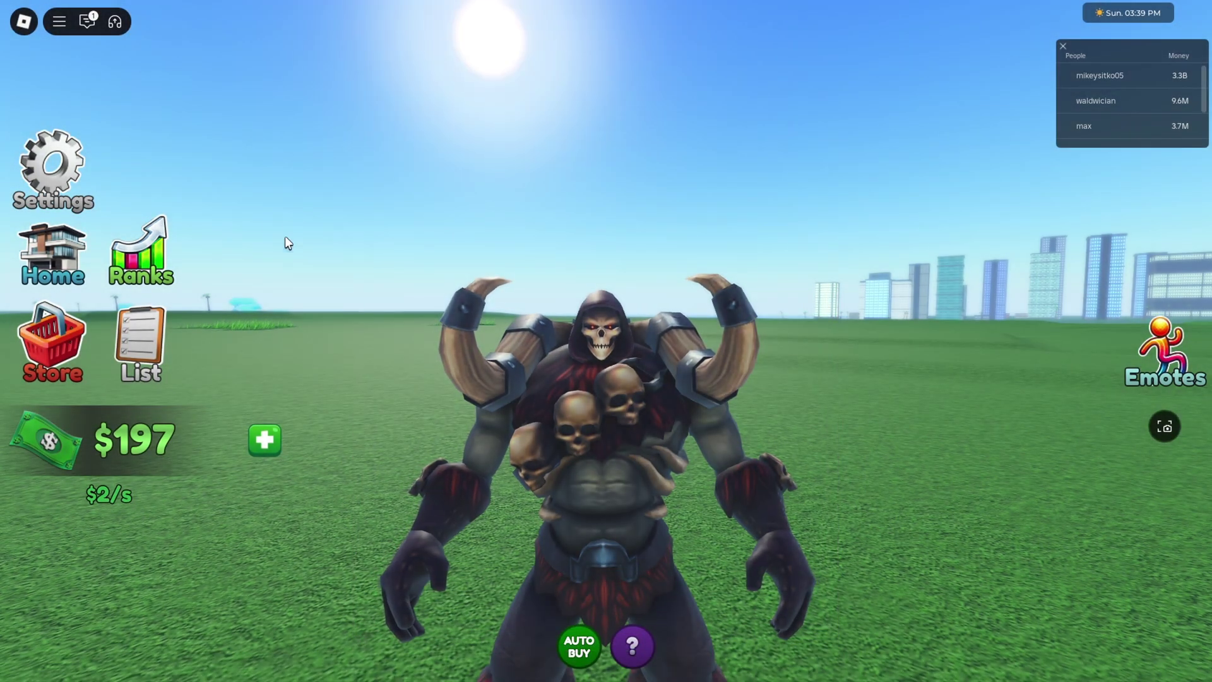
key(Escape)
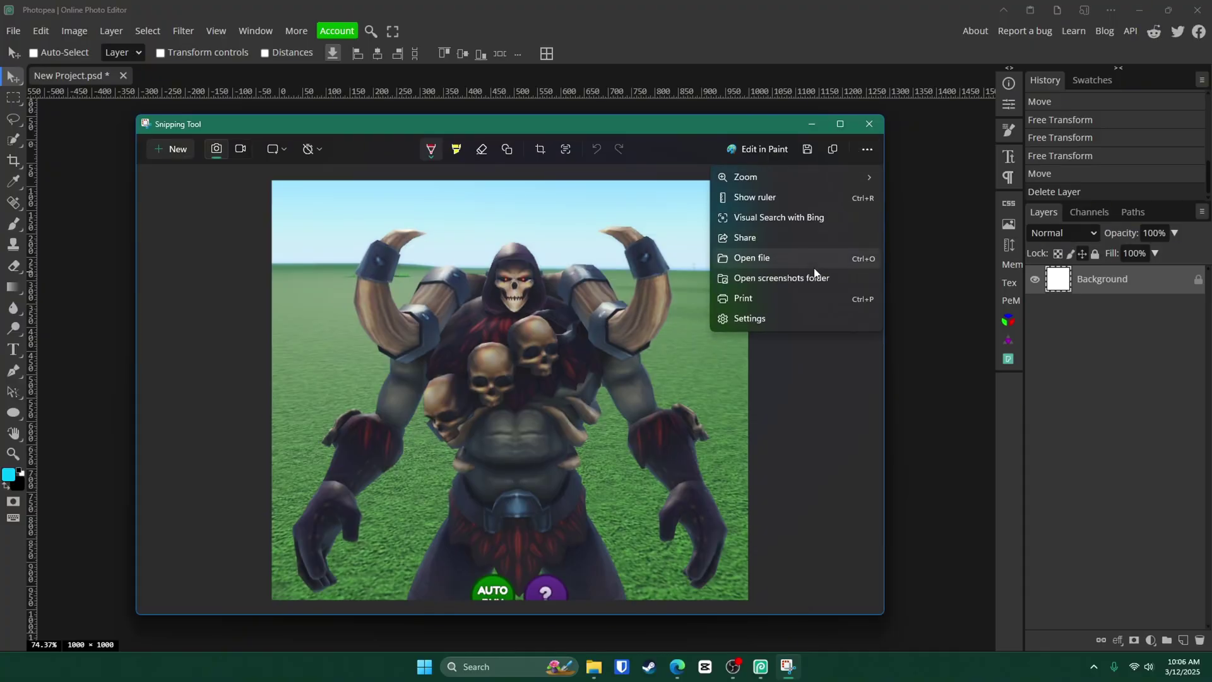
Step: Browse for the saved screenshot from Snipping Tool, with its window shifted up over the Photopea project
click(801, 259)
key(Escape)
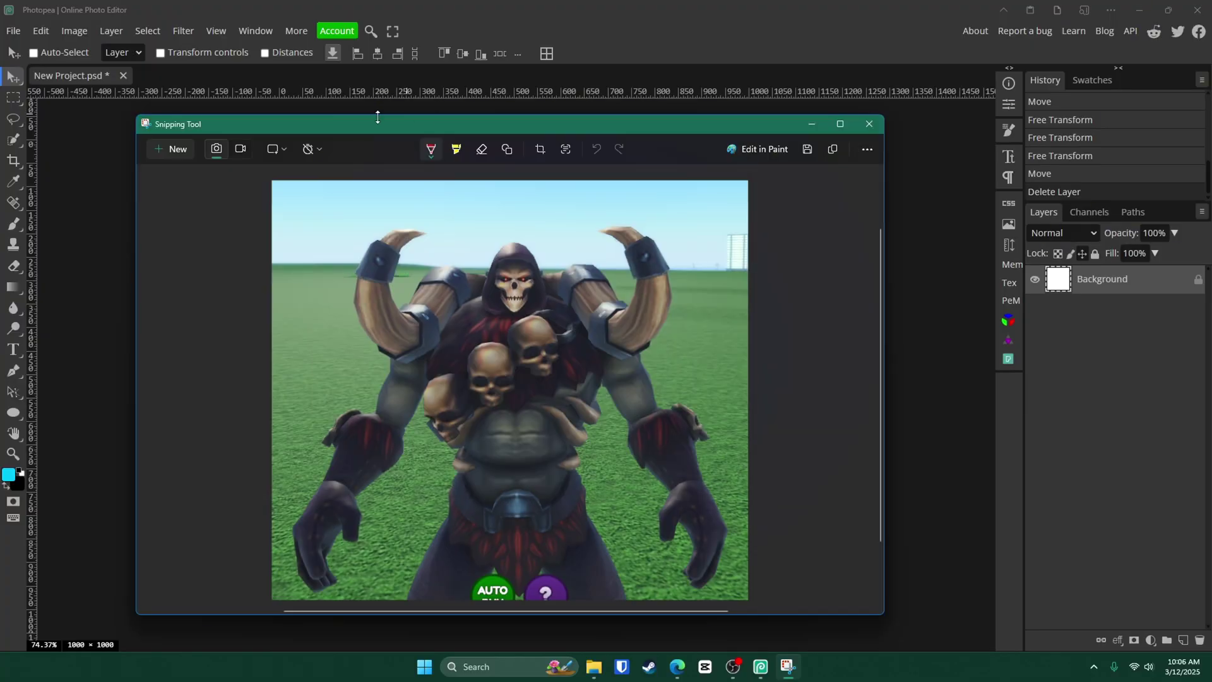
drag(276, 125, 342, 87)
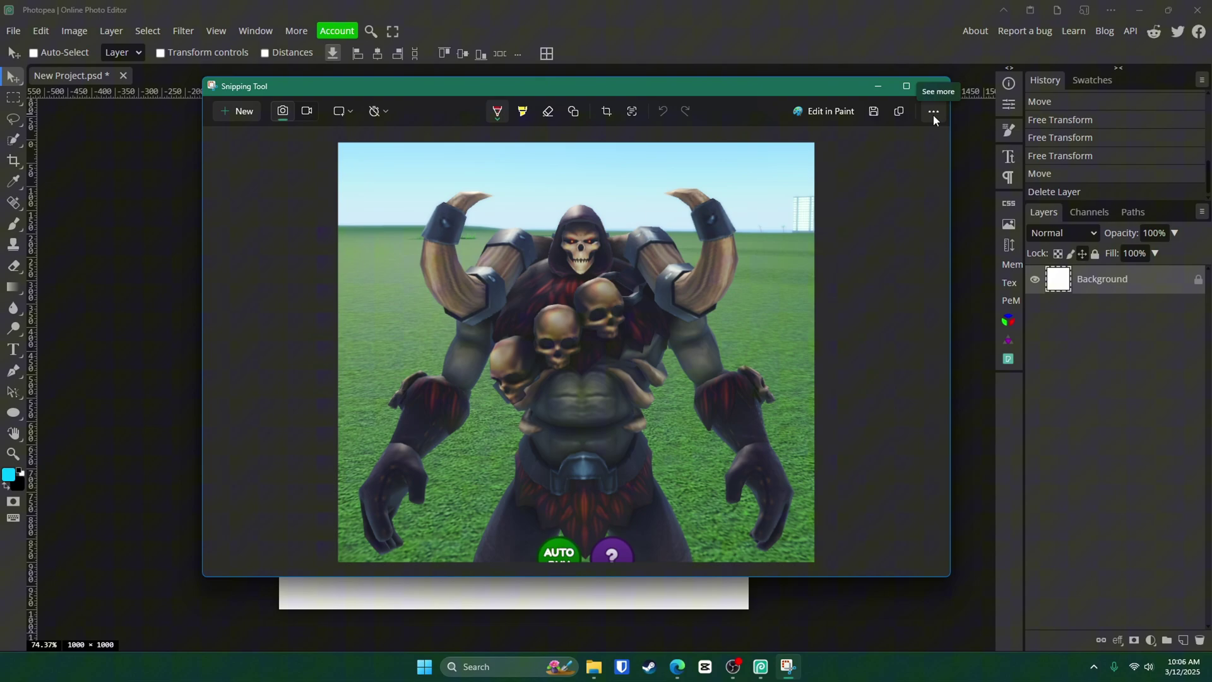
click(933, 114)
click(851, 219)
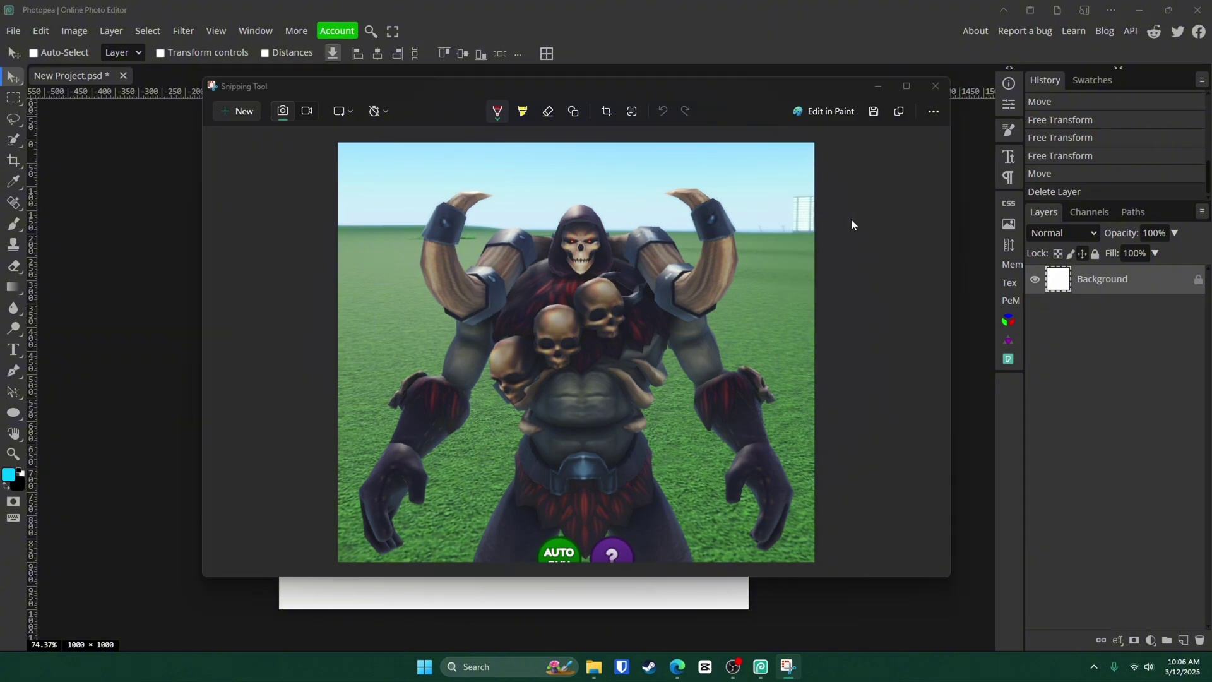
double_click(555, 206)
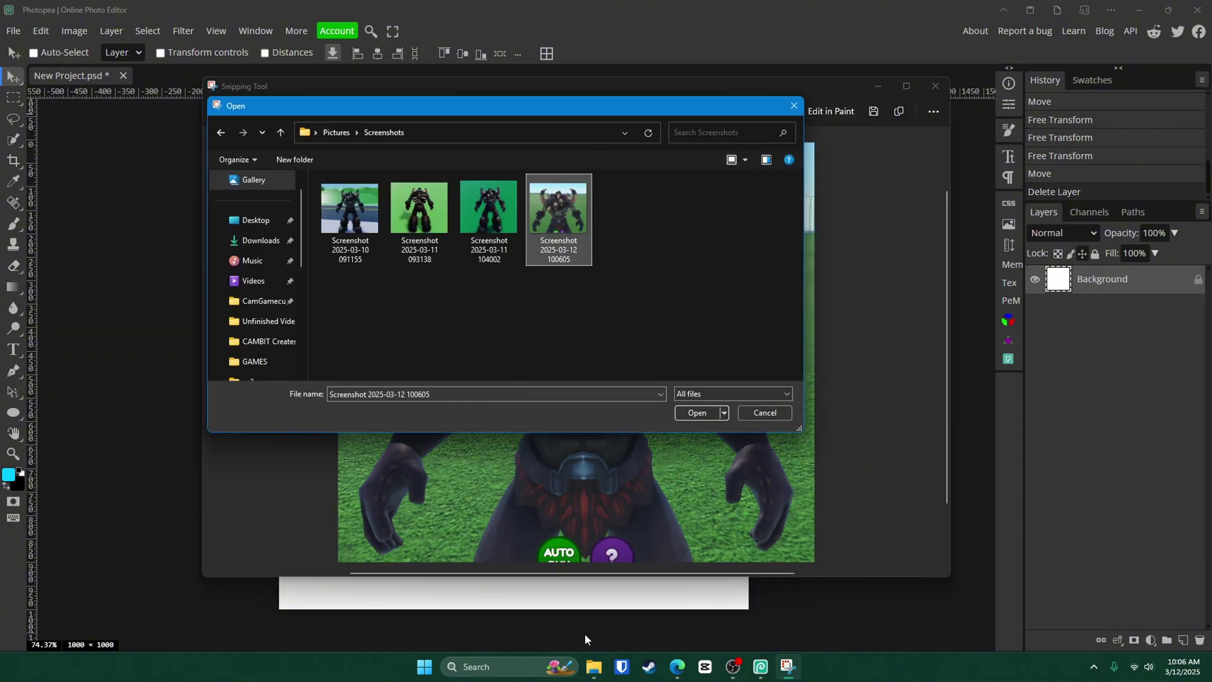
drag(585, 639, 443, 596)
drag(647, 257, 920, 128)
drag(616, 265, 513, 344)
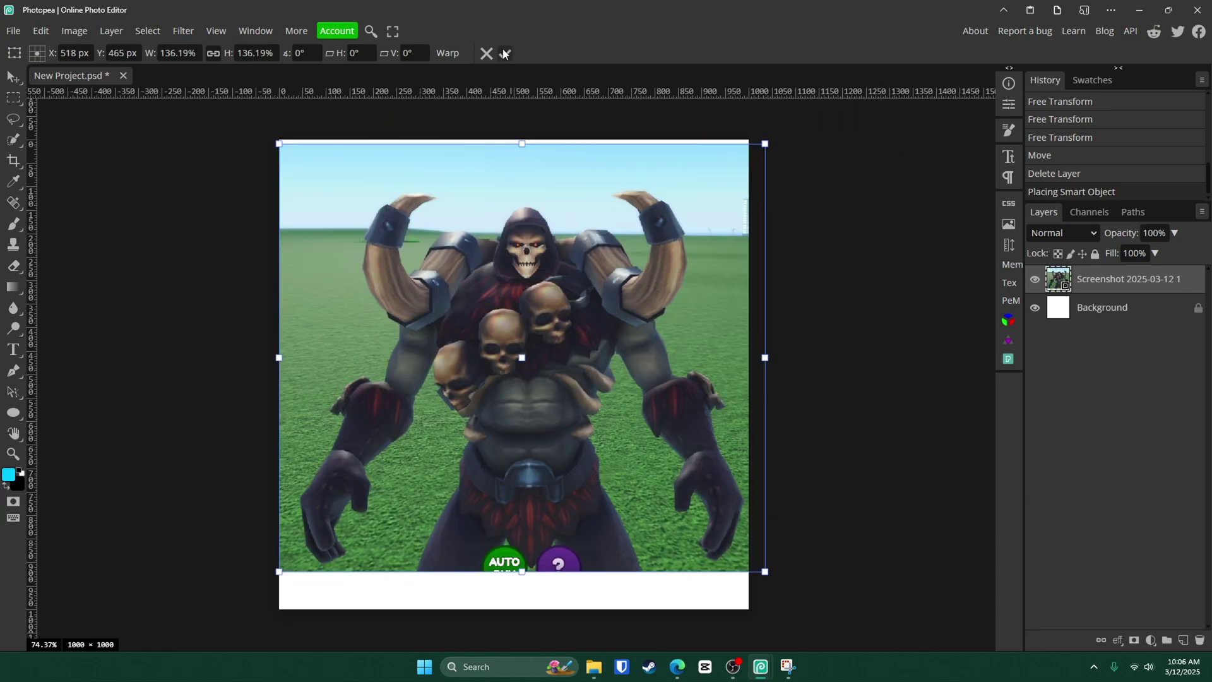
click(505, 53)
click(145, 31)
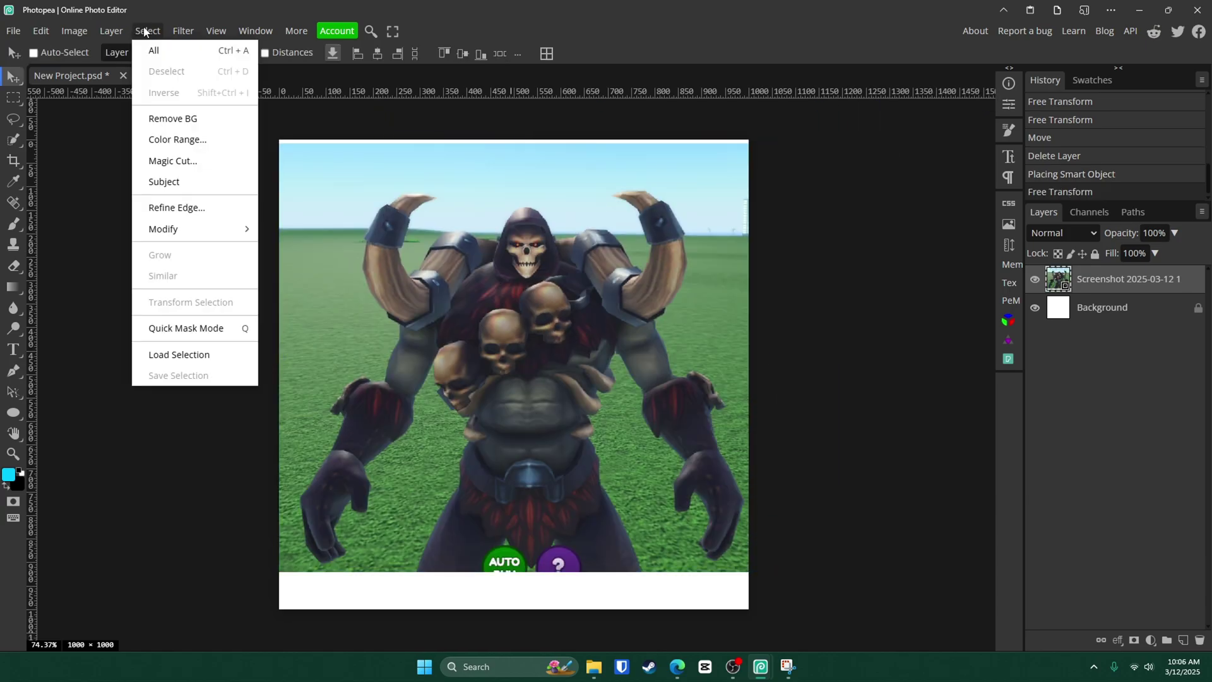
click(206, 115)
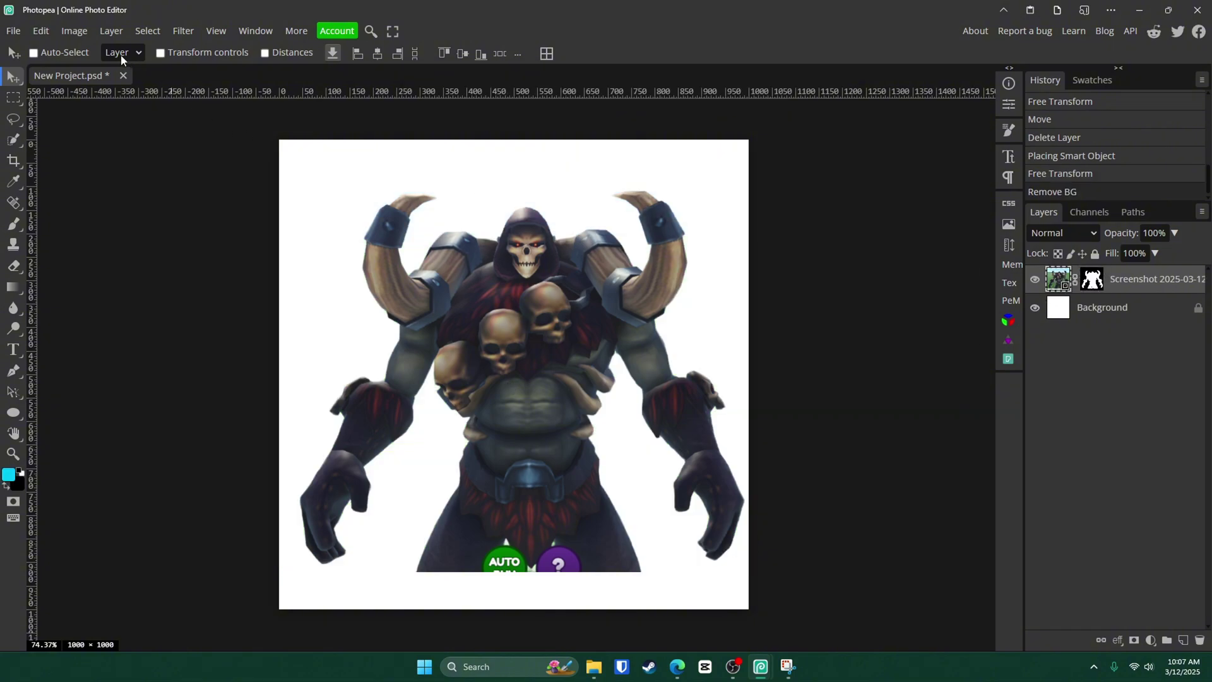
Step: Scale the cut-out avatar to 180.53% and position it at X 500 px, Y 530 px so it fills the canvas
drag(606, 354, 472, 409)
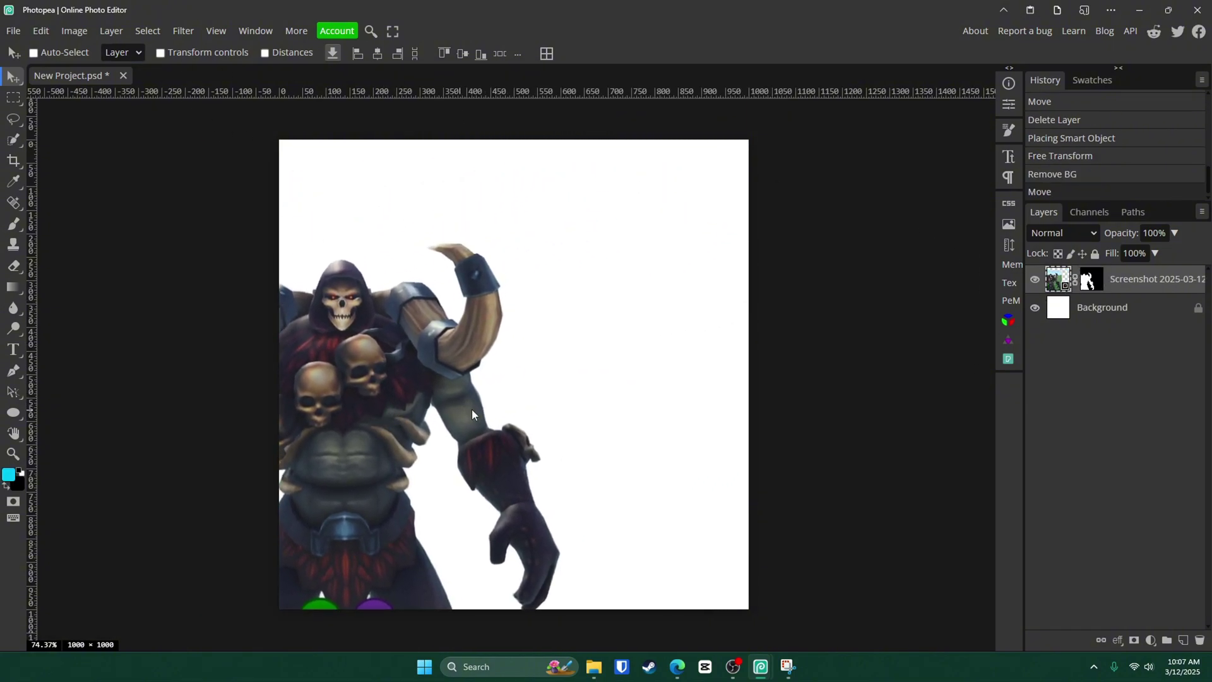
key(ctrl+t)
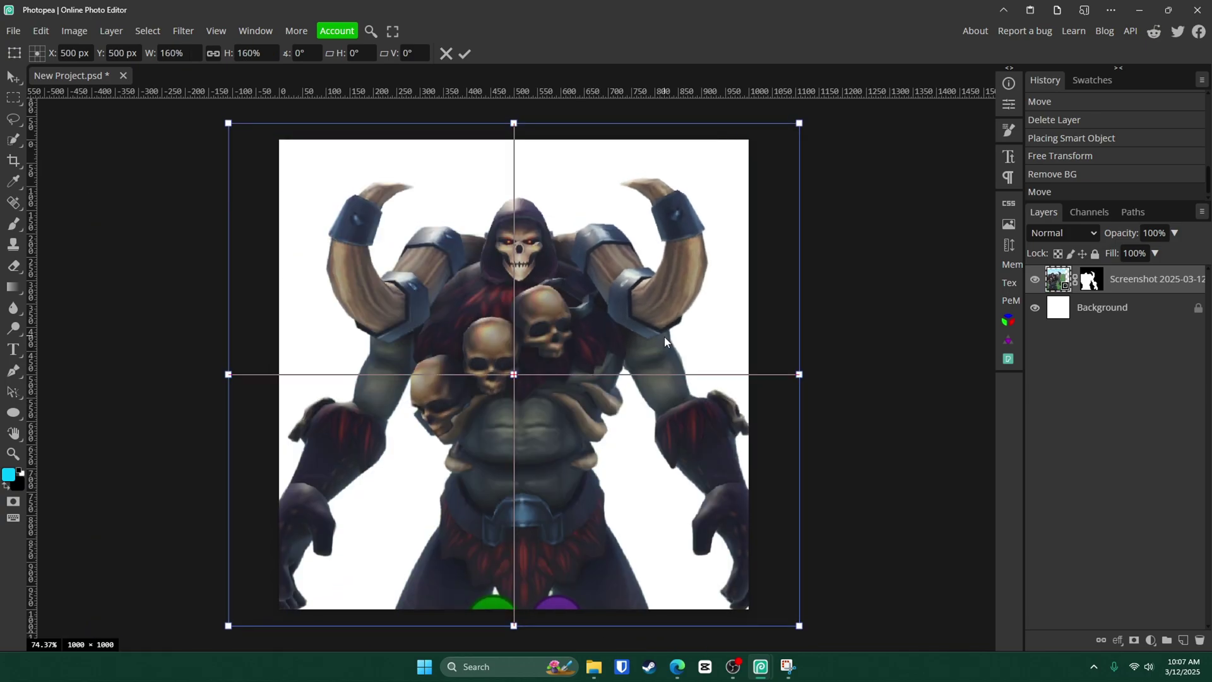
drag(664, 336, 667, 352)
drag(836, 392, 836, 389)
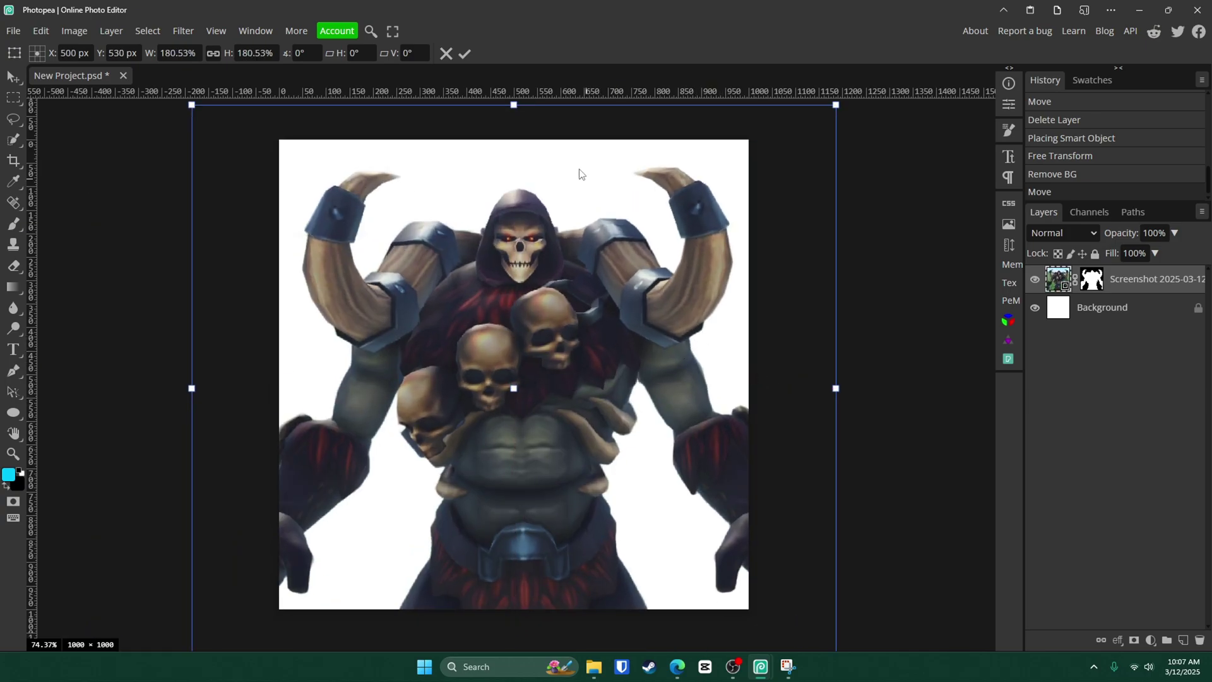
click(464, 55)
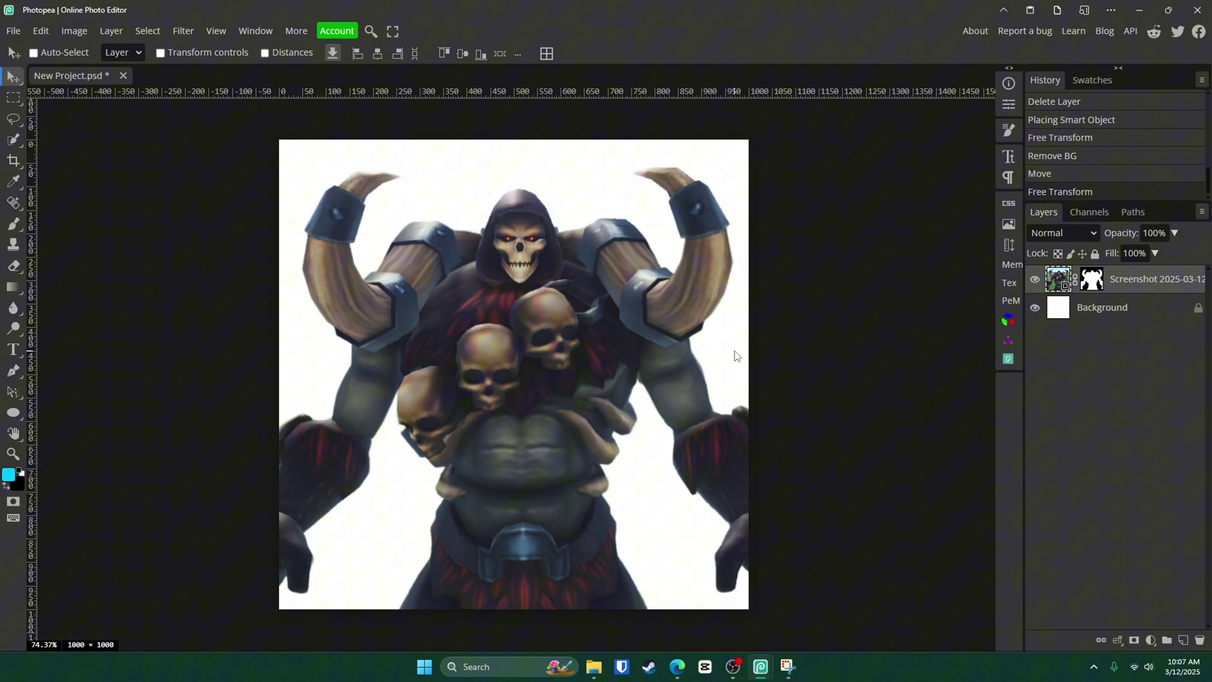
Step: Add a linear Gradient Overlay with a 5% scale to the Background layer
double_click(1151, 317)
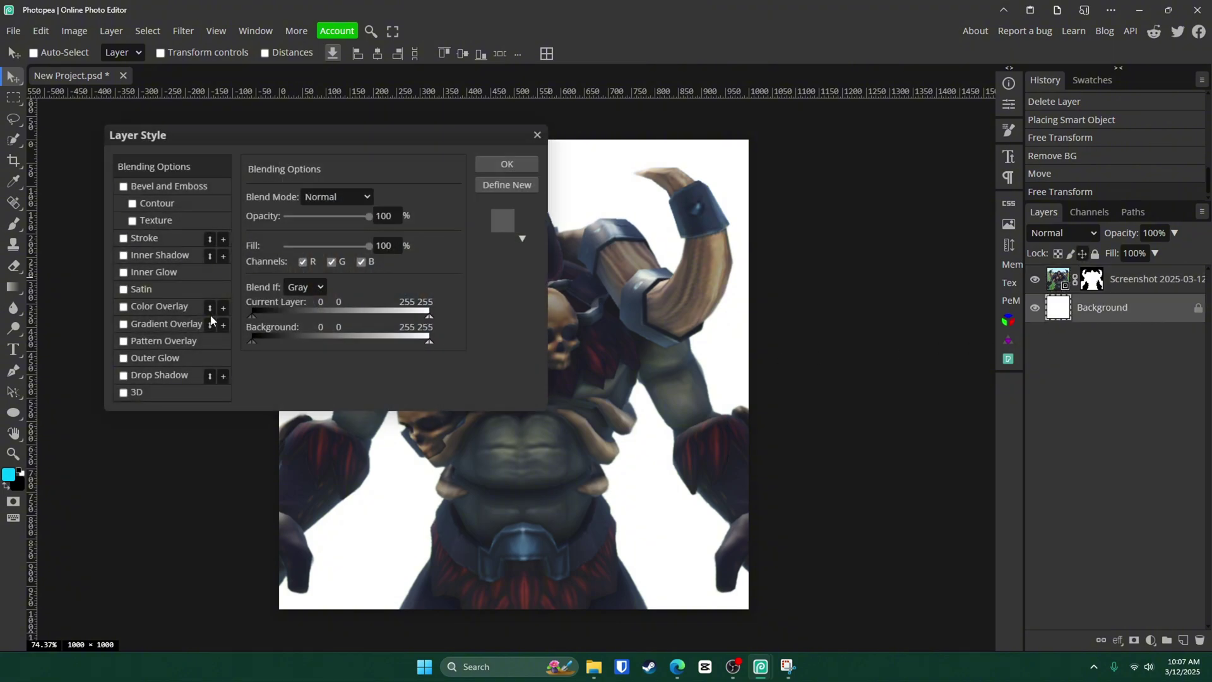
click(143, 325)
drag(328, 301, 124, 308)
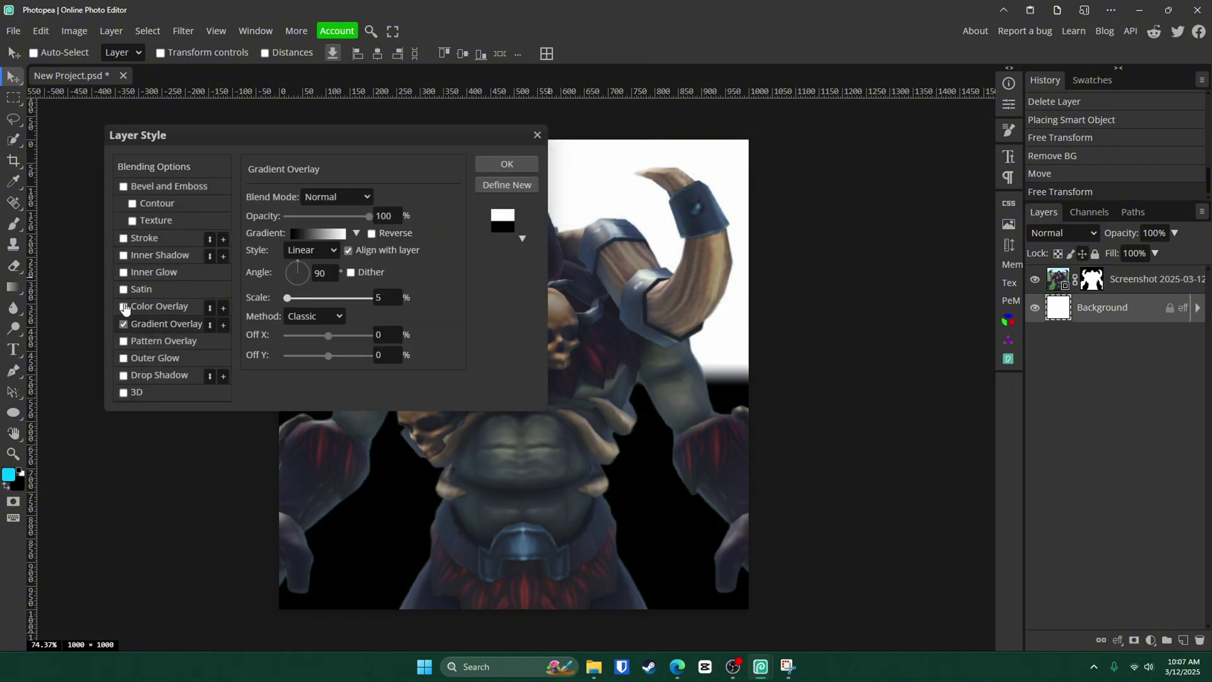
Step: Set the overlay gradient's starting colour stop to a darker medium blue
click(314, 234)
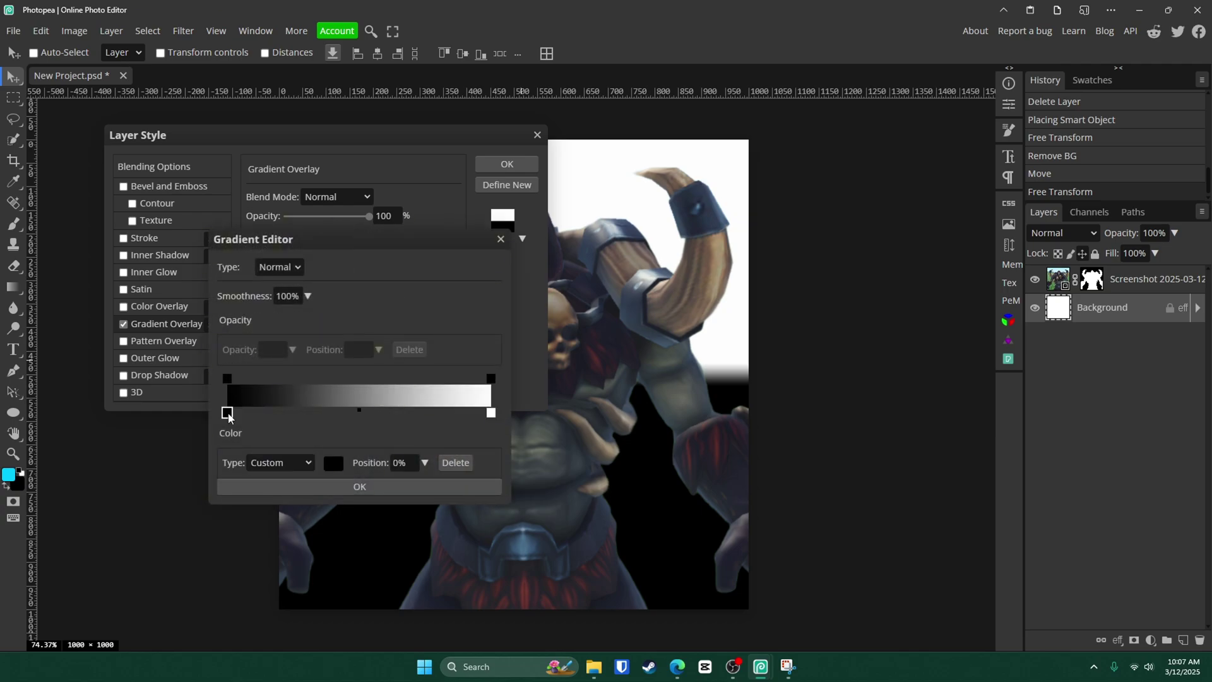
double_click(232, 411)
click(493, 440)
click(496, 435)
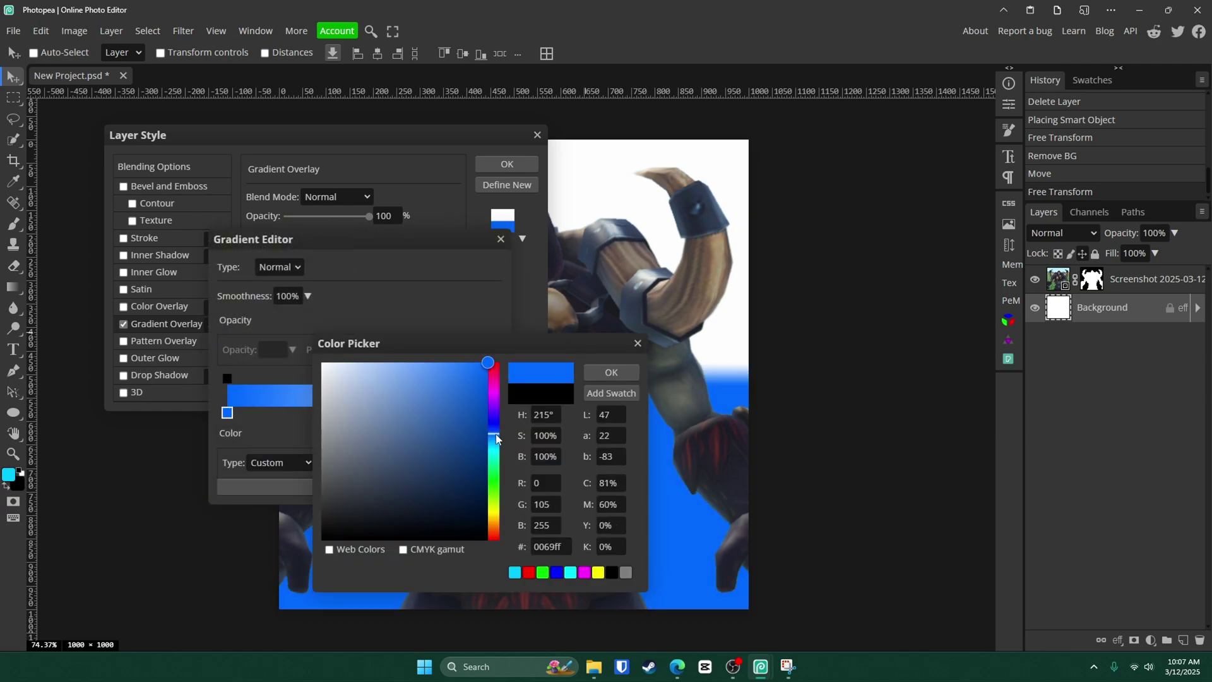
drag(496, 434, 494, 440)
click(486, 414)
key(Return)
Step: Make the gradient's end stop a bright blue at 48% position and apply the layer style
double_click(494, 413)
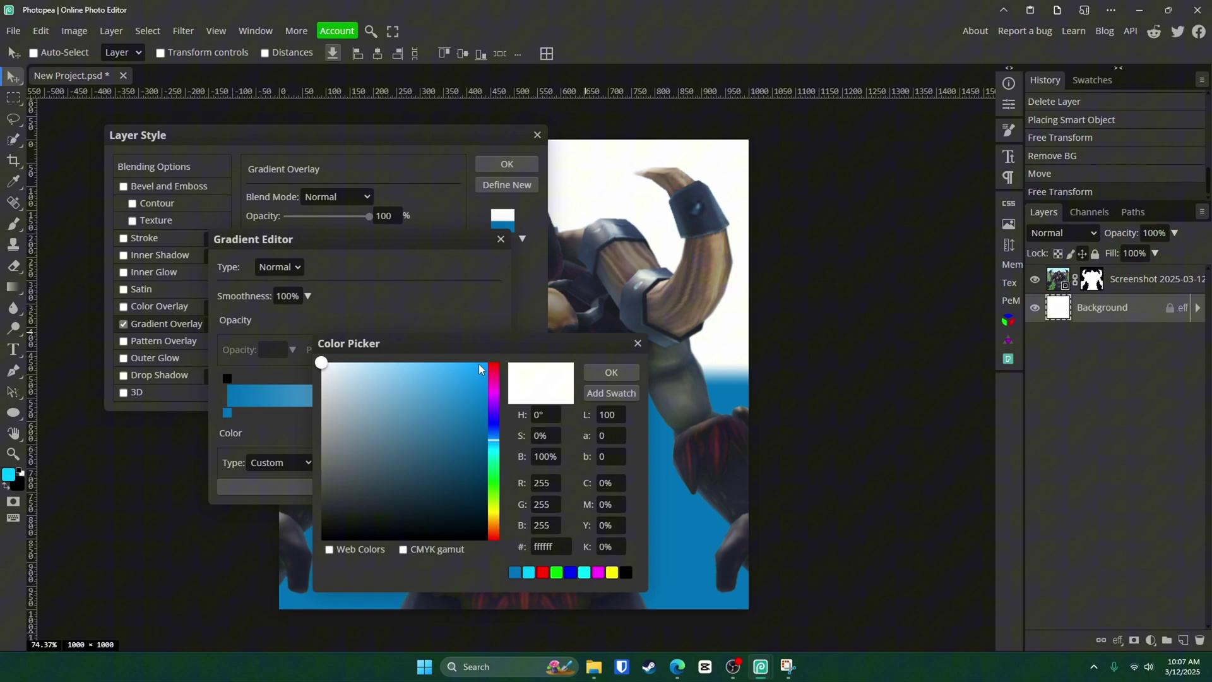
drag(478, 364, 572, 312)
click(612, 372)
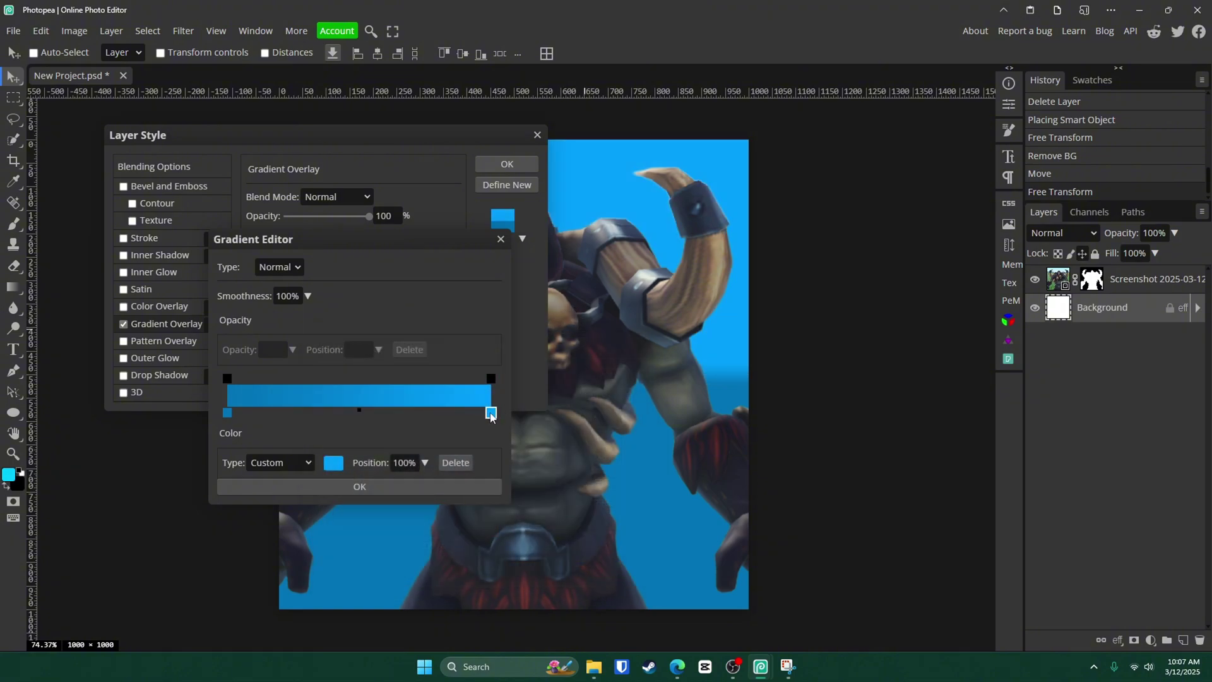
drag(491, 413, 353, 414)
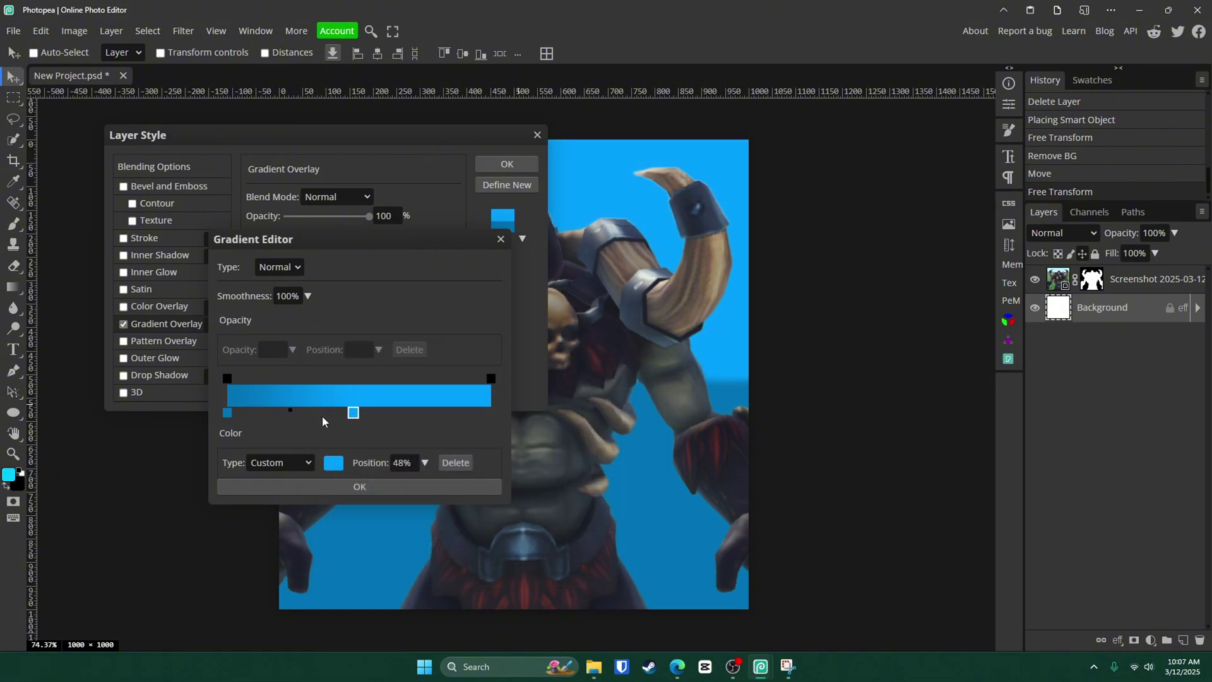
click(346, 486)
click(520, 162)
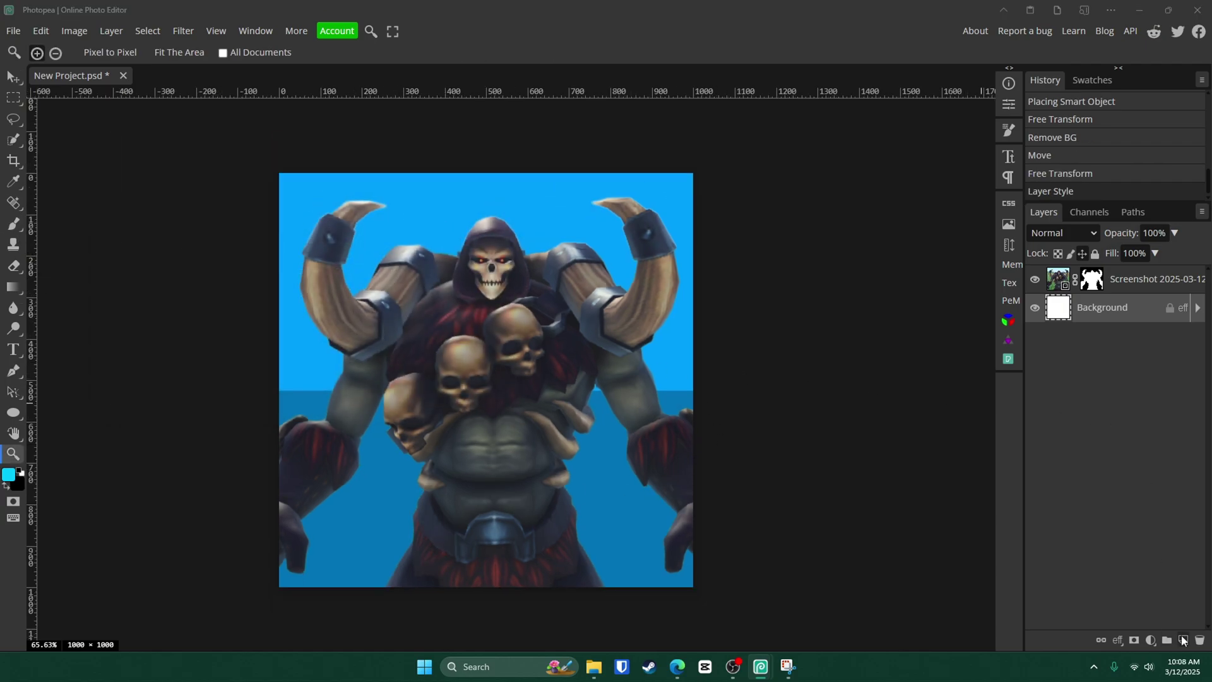
Step: Brush soft black shading along both side edges on a new topmost layer with a 415 px brush, at 40% layer opacity
click(1182, 639)
drag(1092, 307, 1093, 277)
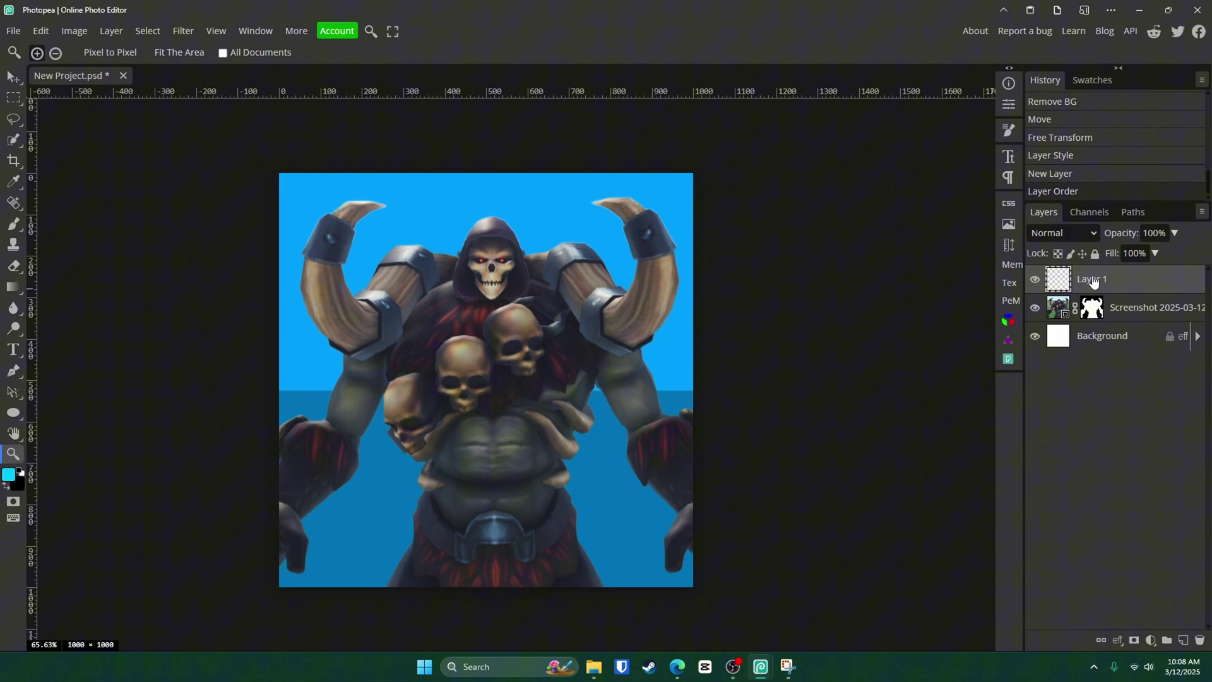
right_click(11, 225)
click(52, 225)
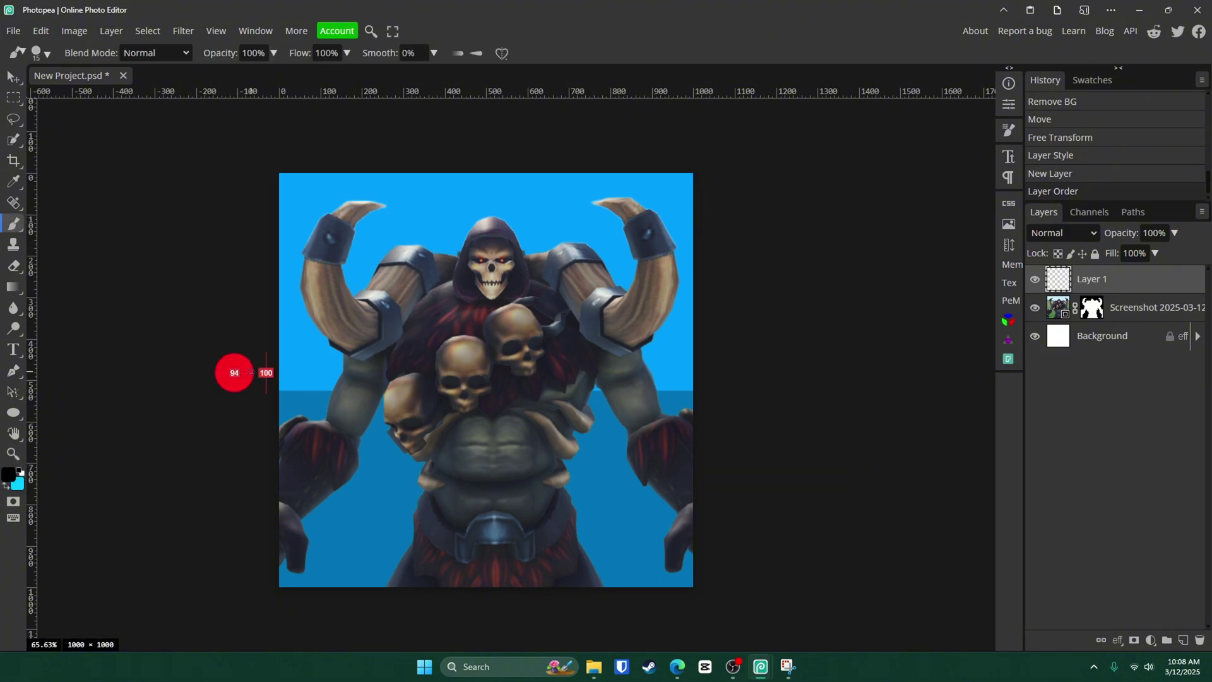
mouse_move(251, 372)
mouse_down()
mouse_move(742, 372)
mouse_move(177, 366)
mouse_move(505, 366)
mouse_move(345, 7)
mouse_move(328, 5)
mouse_move(256, 370)
mouse_up()
mouse_move(298, 137)
mouse_down()
mouse_move(356, 135)
mouse_move(285, 143)
mouse_move(301, 143)
mouse_move(259, 269)
mouse_move(300, 521)
mouse_move(341, 606)
mouse_up()
mouse_move(556, 625)
mouse_down()
mouse_move(692, 584)
mouse_move(720, 331)
mouse_move(719, 201)
mouse_up()
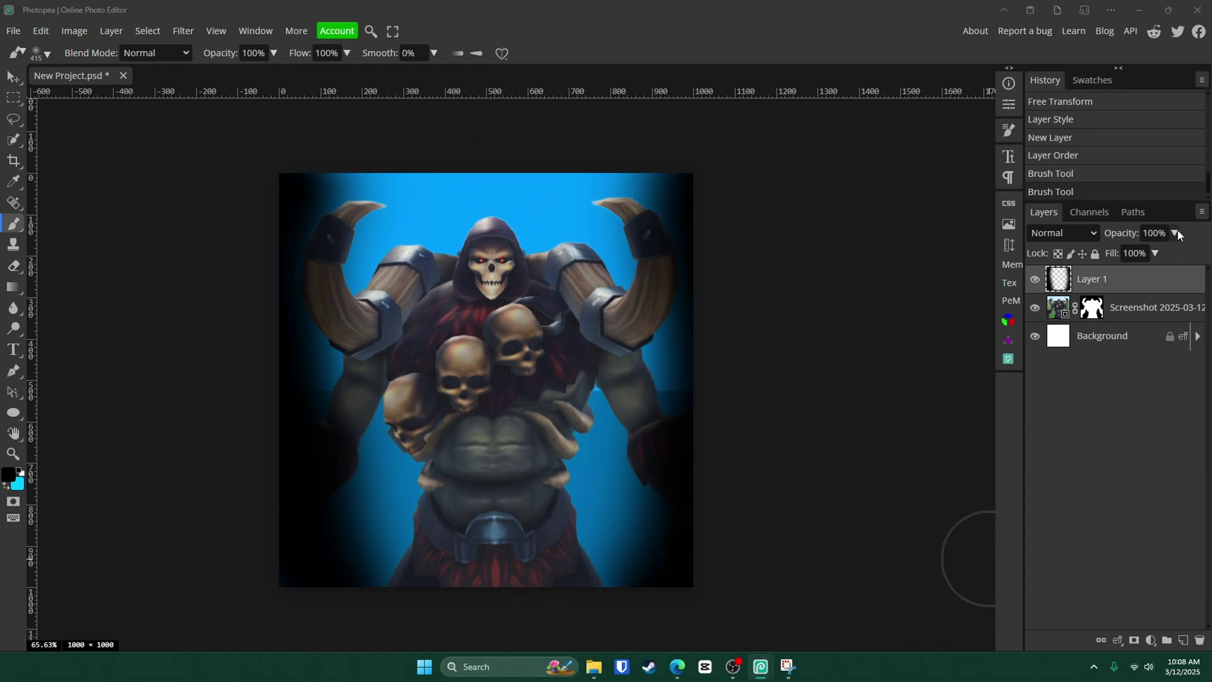
click(1176, 232)
drag(1154, 255, 1123, 255)
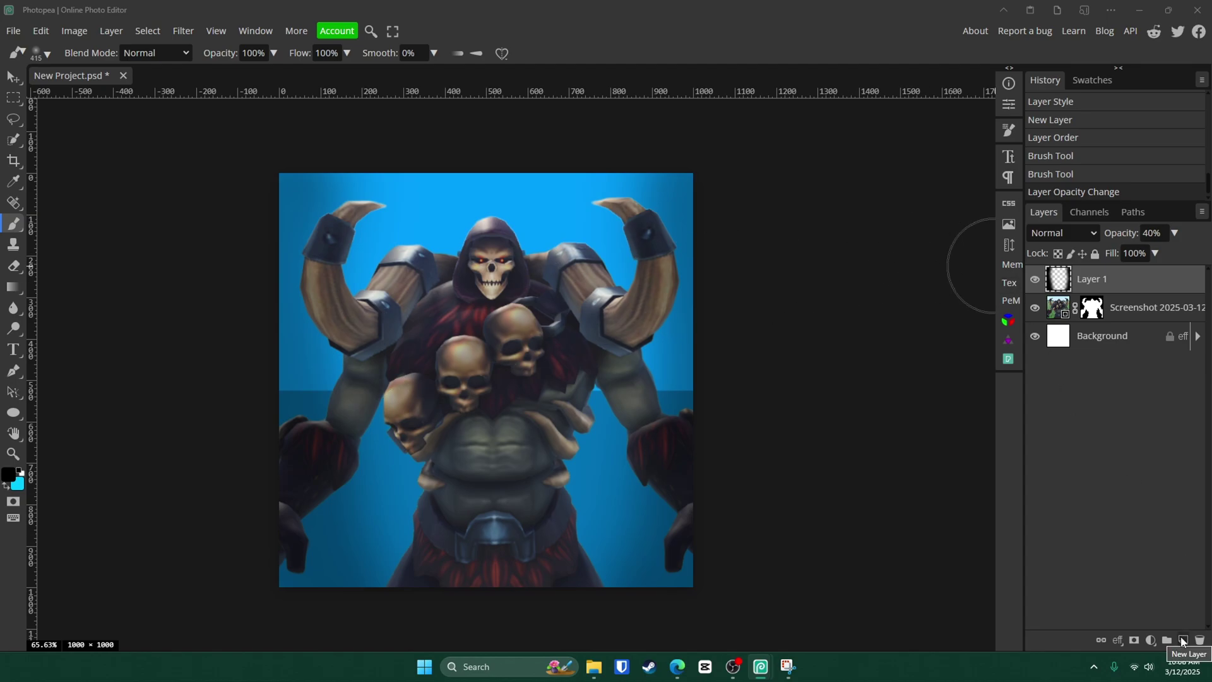
Step: Add a soft white glow at the canvas's upper edge on another new layer, using a 1027 px brush
click(1183, 640)
click(11, 481)
click(117, 156)
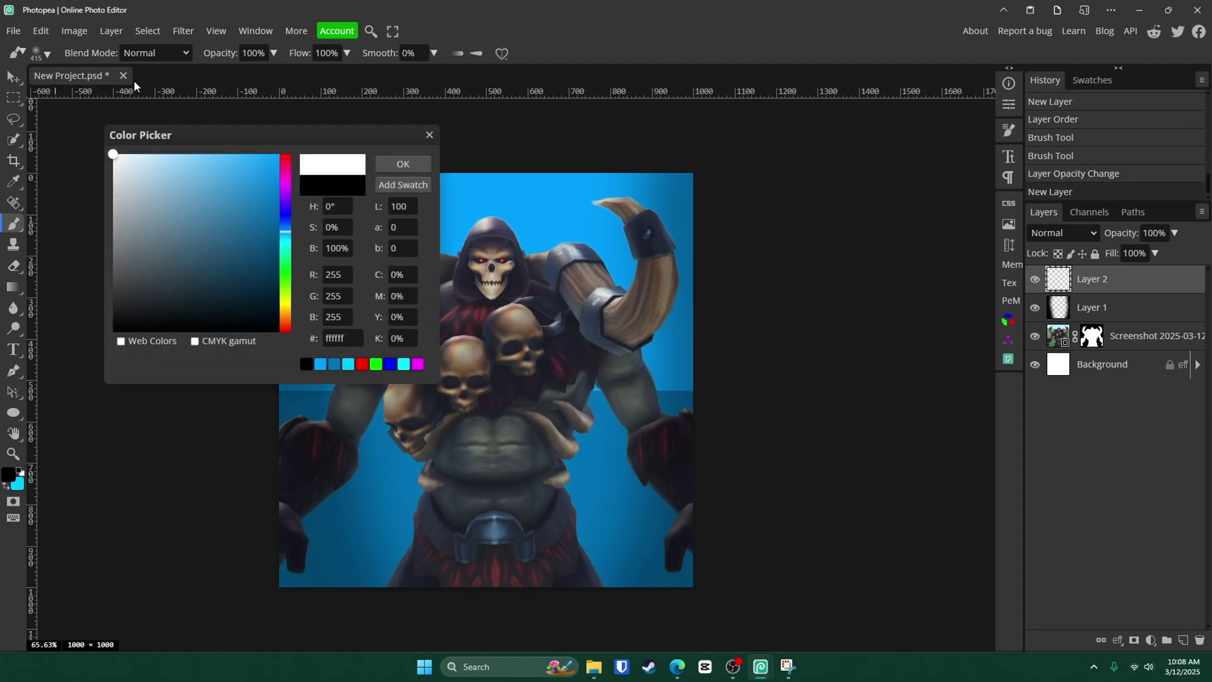
click(401, 162)
scroll(486, 196, up, 1)
alt+right_click(482, 165)
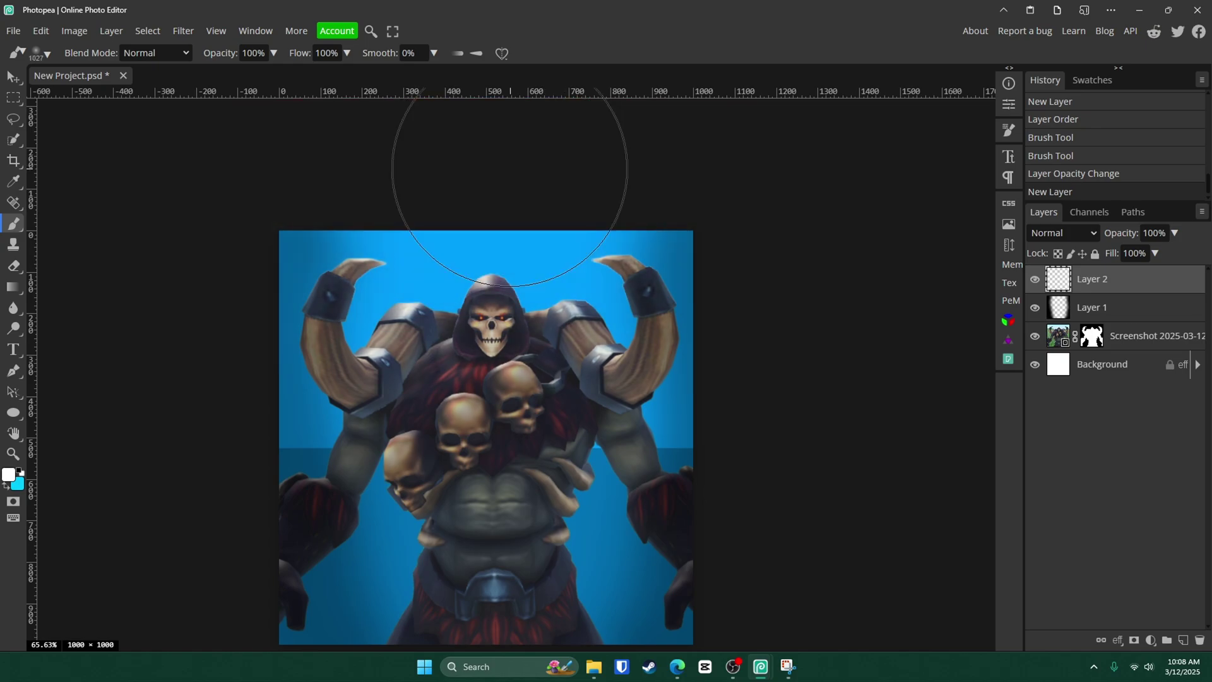
click(494, 169)
scroll(764, 233, down, 1)
Step: Reduce the opacity of the black edge-shading layer, Layer 1, to 30%
click(1092, 307)
click(1174, 233)
click(1127, 253)
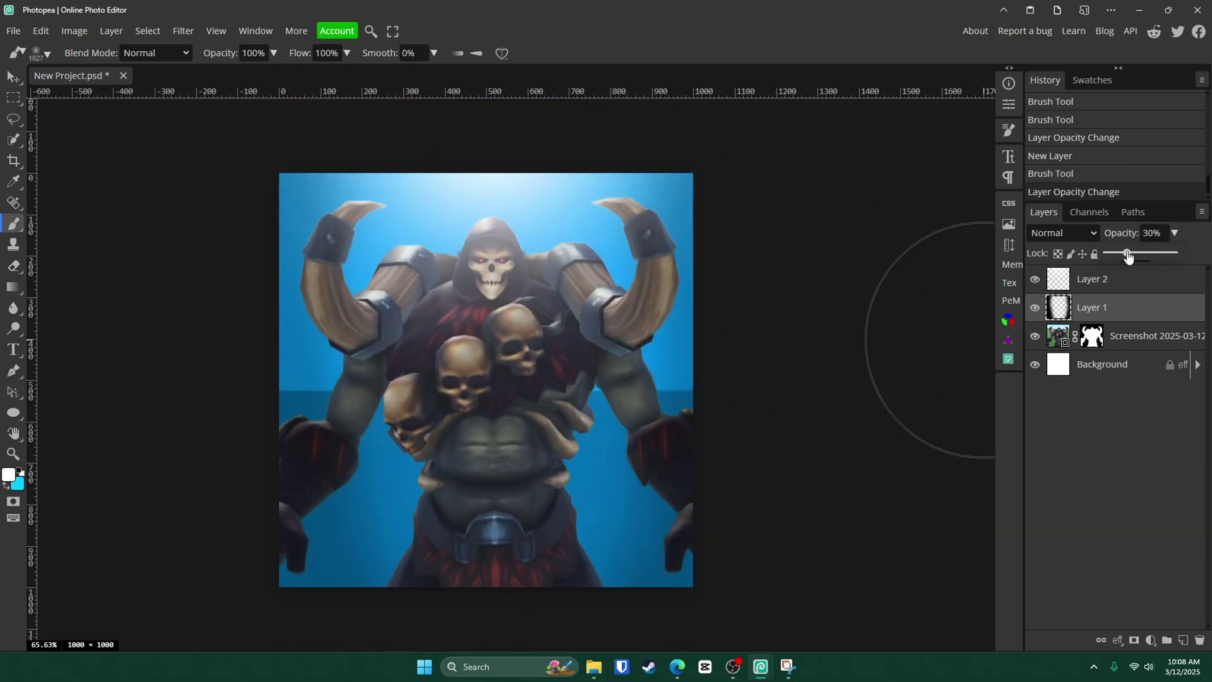
Step: Apply the SuperBloom plugin glow above Layer 2 with threshold 222, depth 16 and radius 1
click(1103, 287)
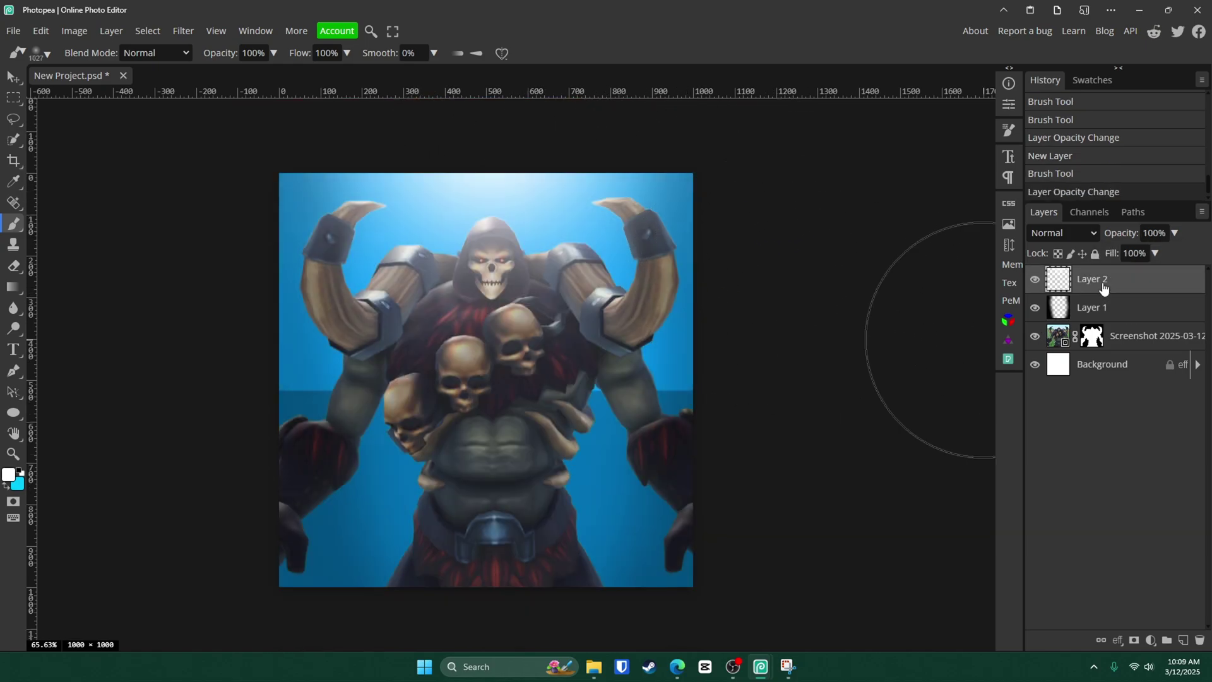
click(243, 33)
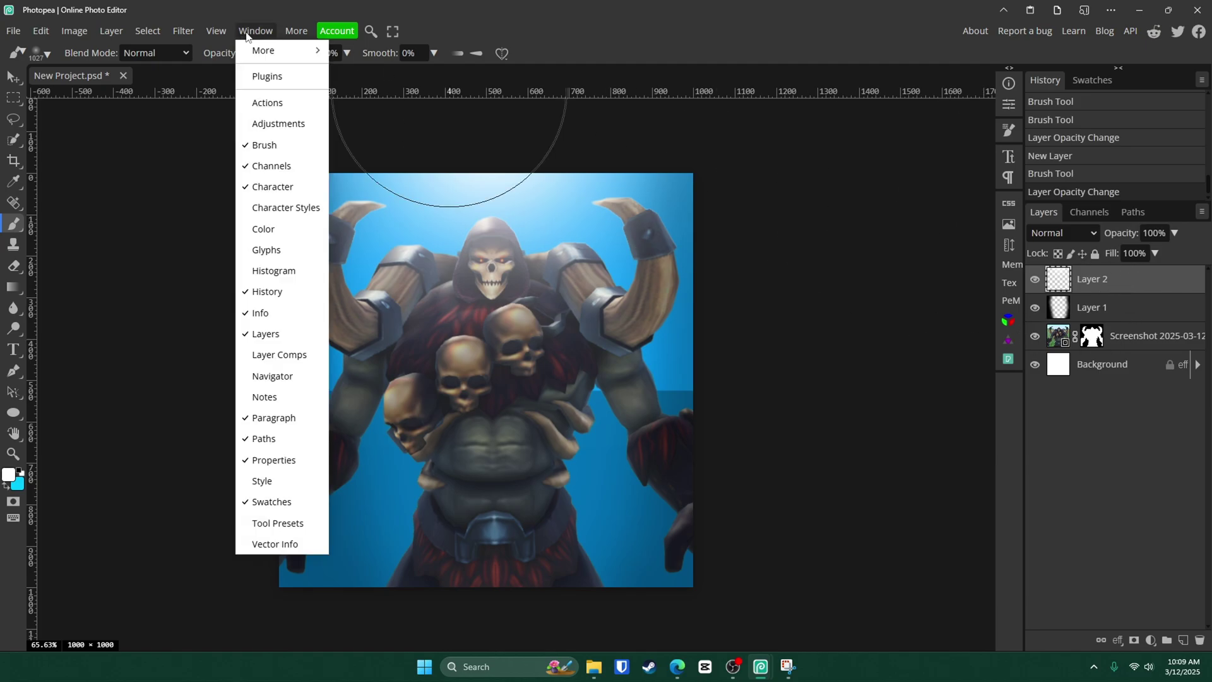
click(267, 76)
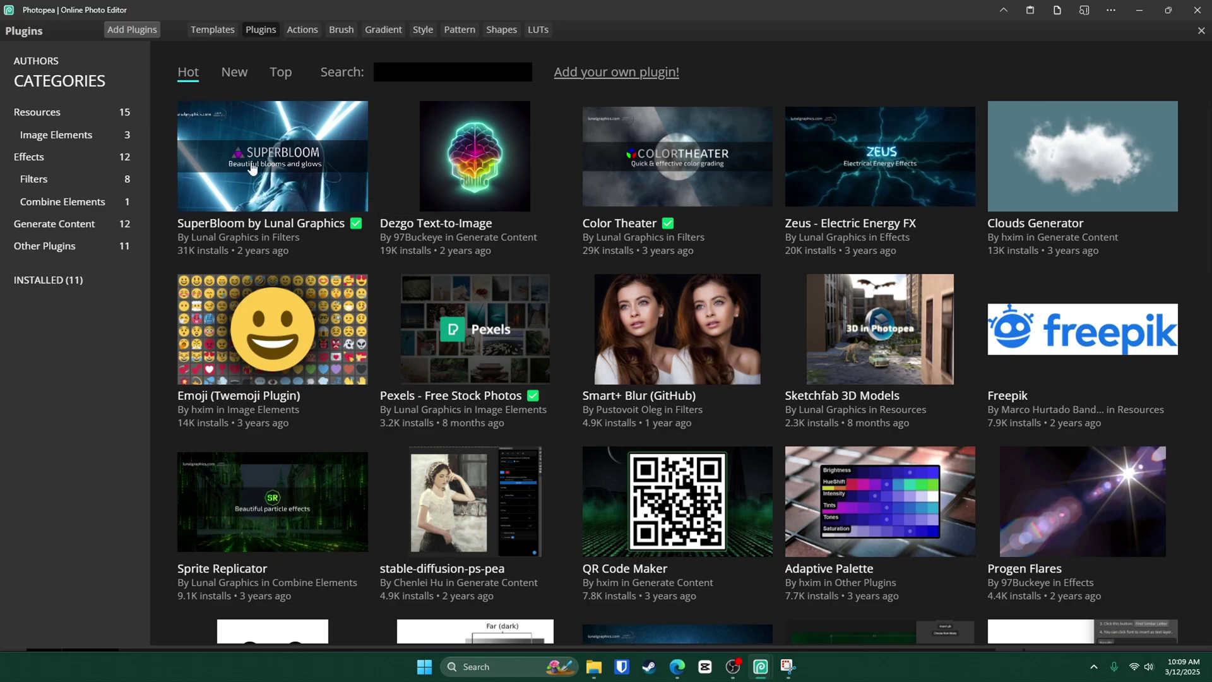
click(252, 168)
click(214, 71)
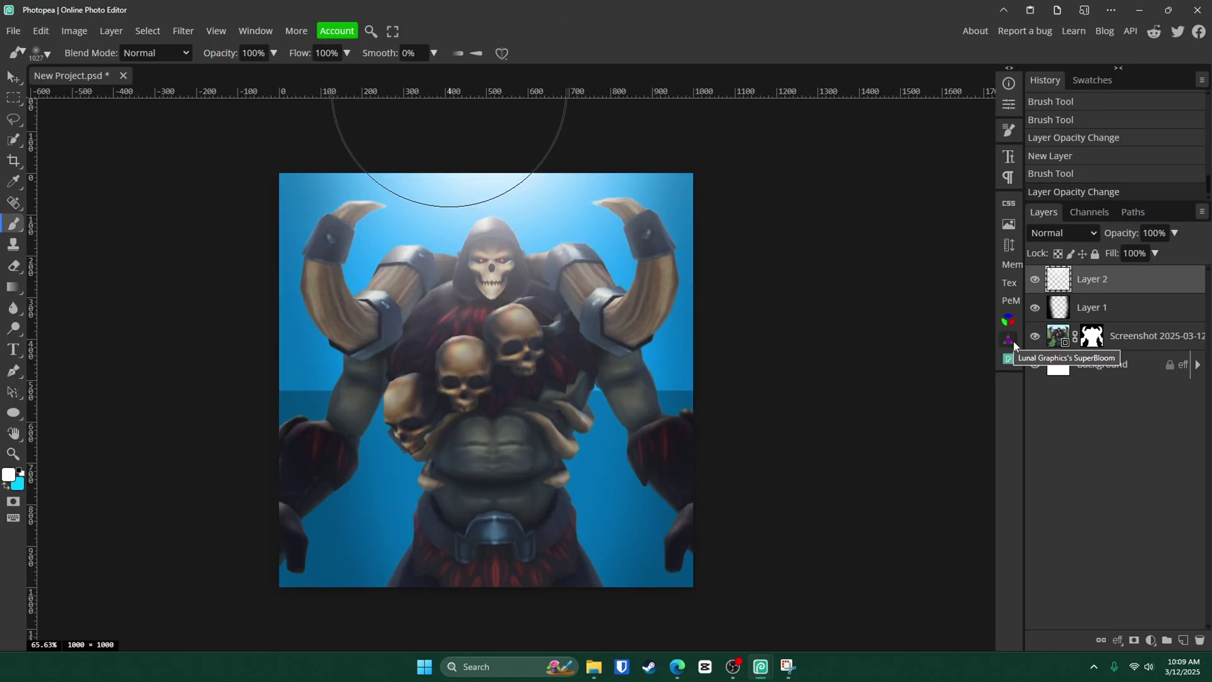
click(1010, 339)
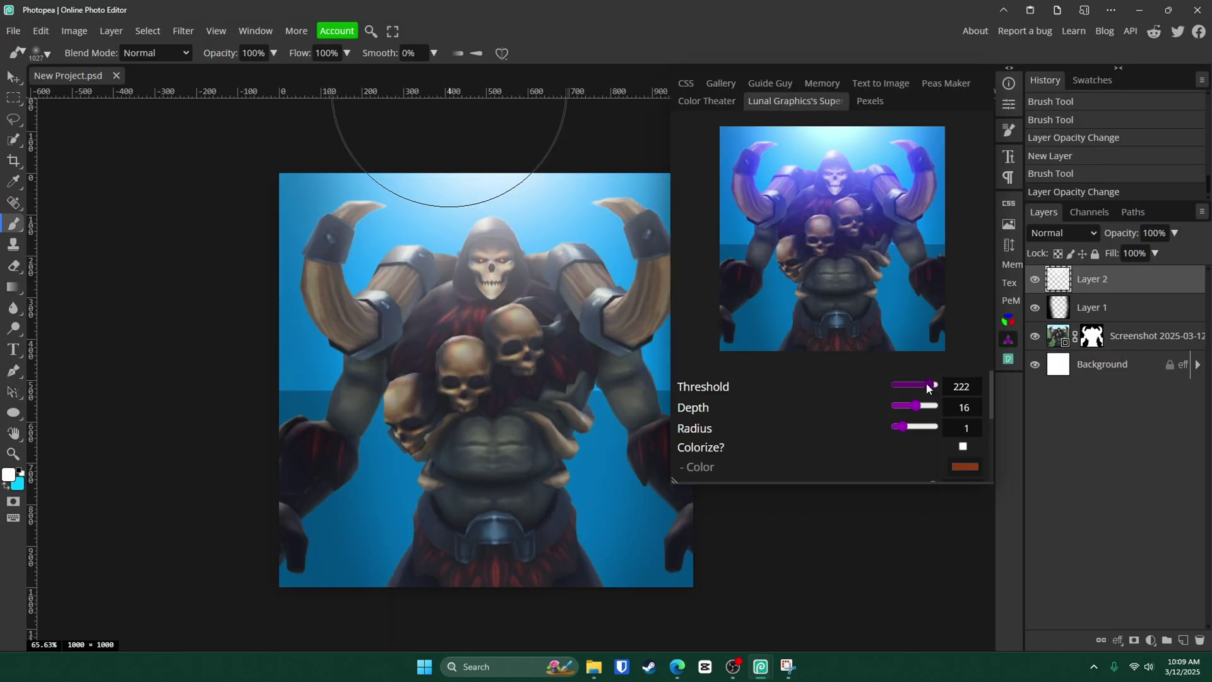
scroll(884, 429, down, 3)
click(849, 463)
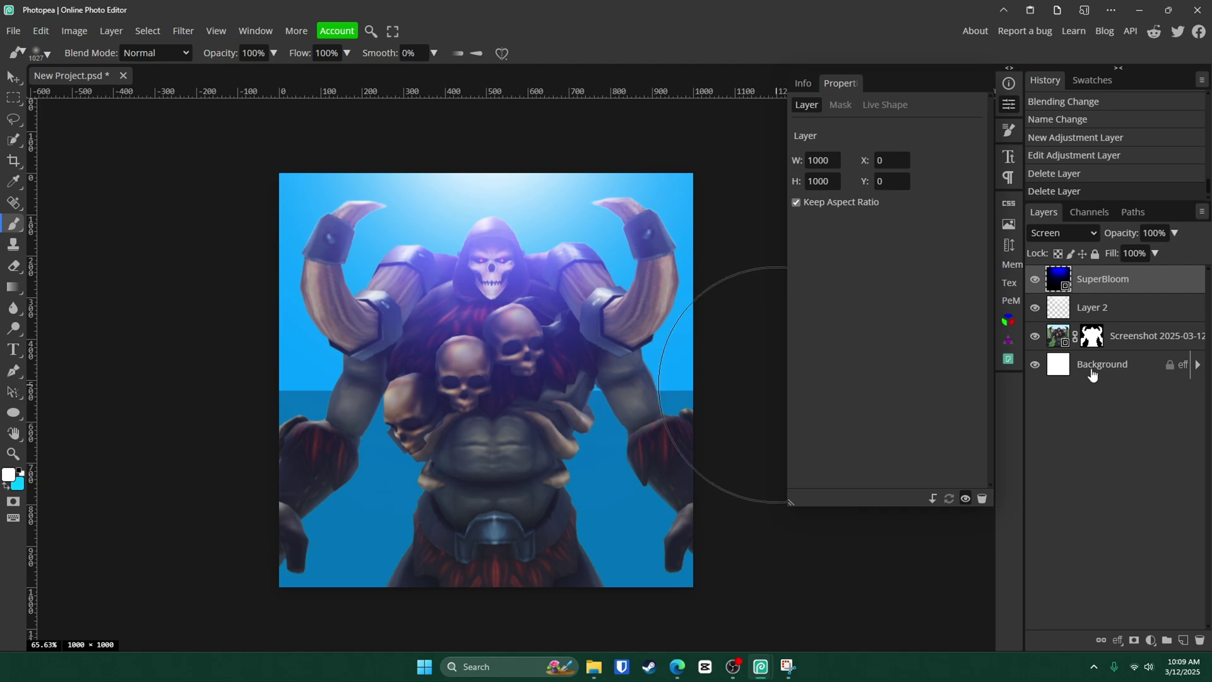
Step: Apply a Brightness/Contrast adjustment to the avatar screenshot layer with brightness 53
click(1057, 340)
click(74, 31)
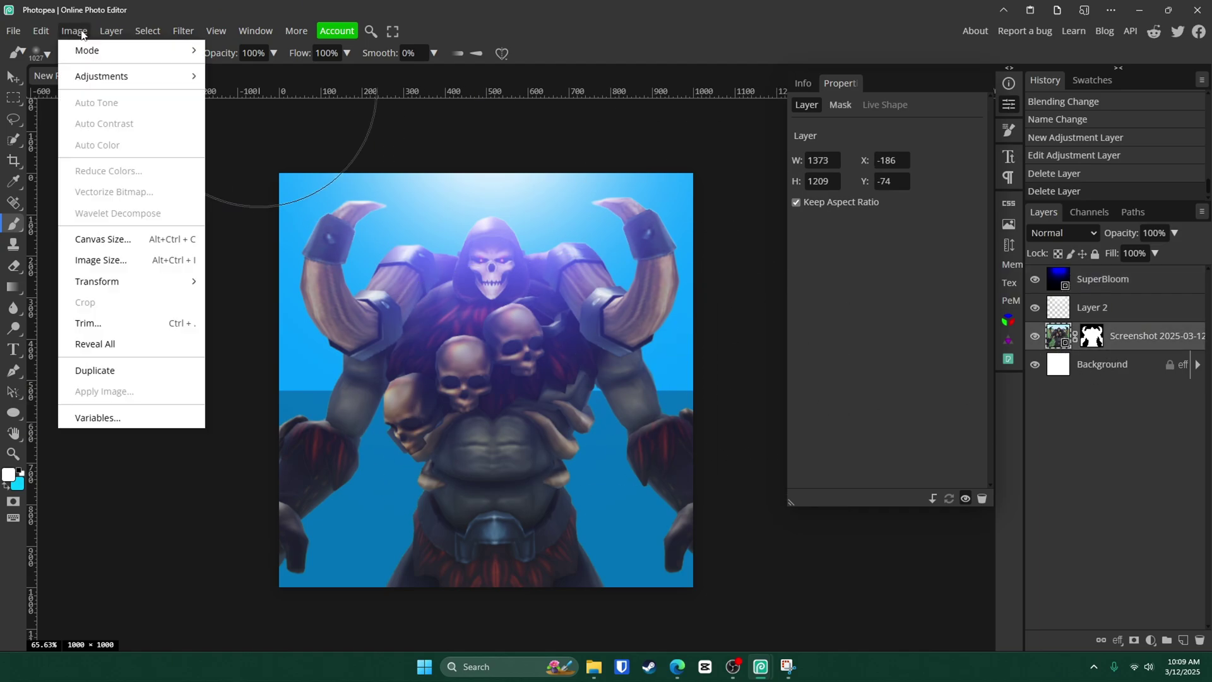
mouse_move(81, 76)
click(226, 77)
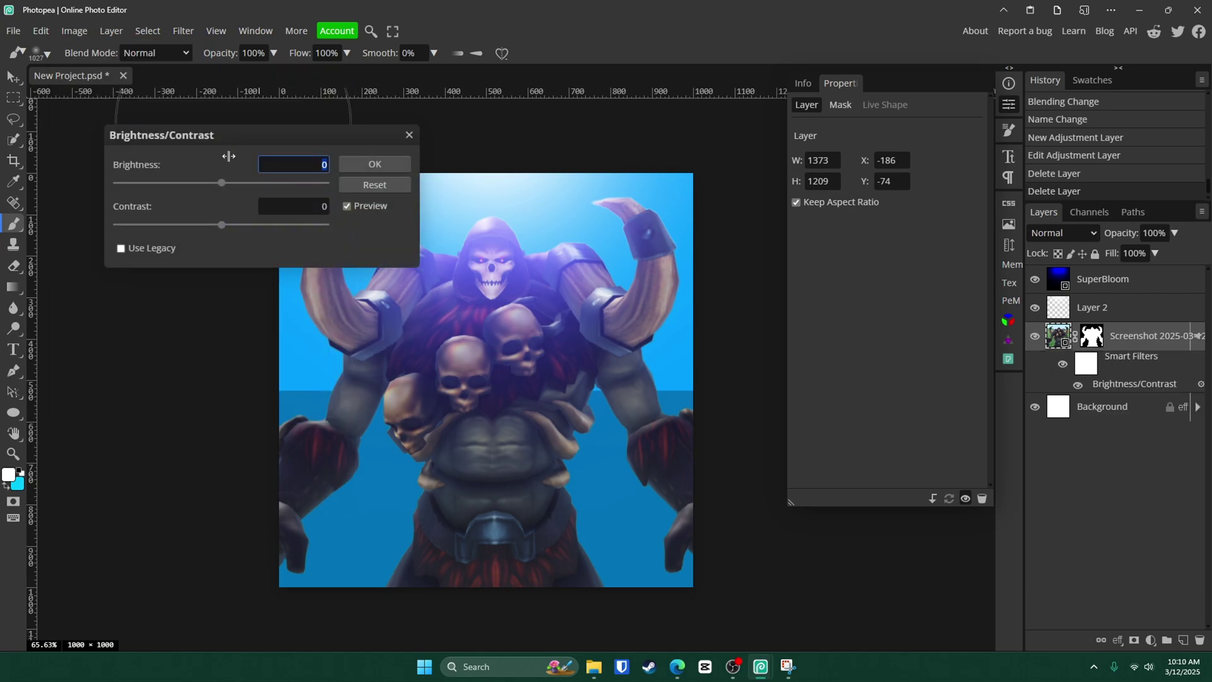
drag(225, 135, 166, 108)
drag(175, 161, 201, 158)
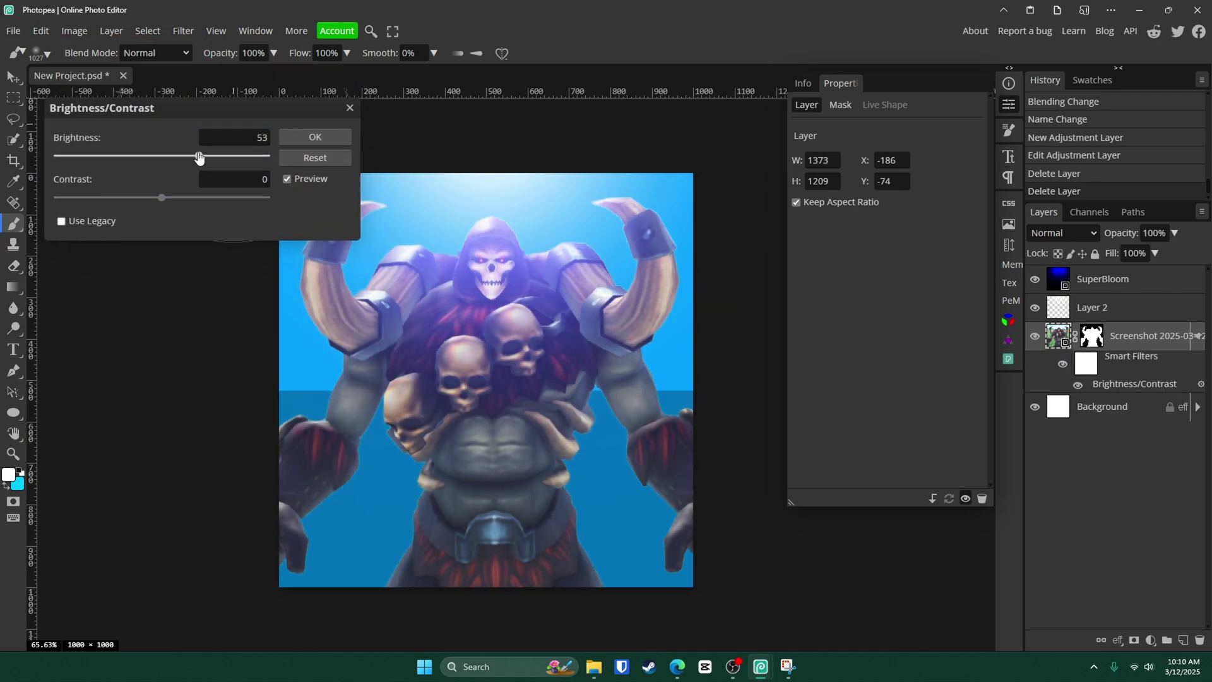
click(315, 137)
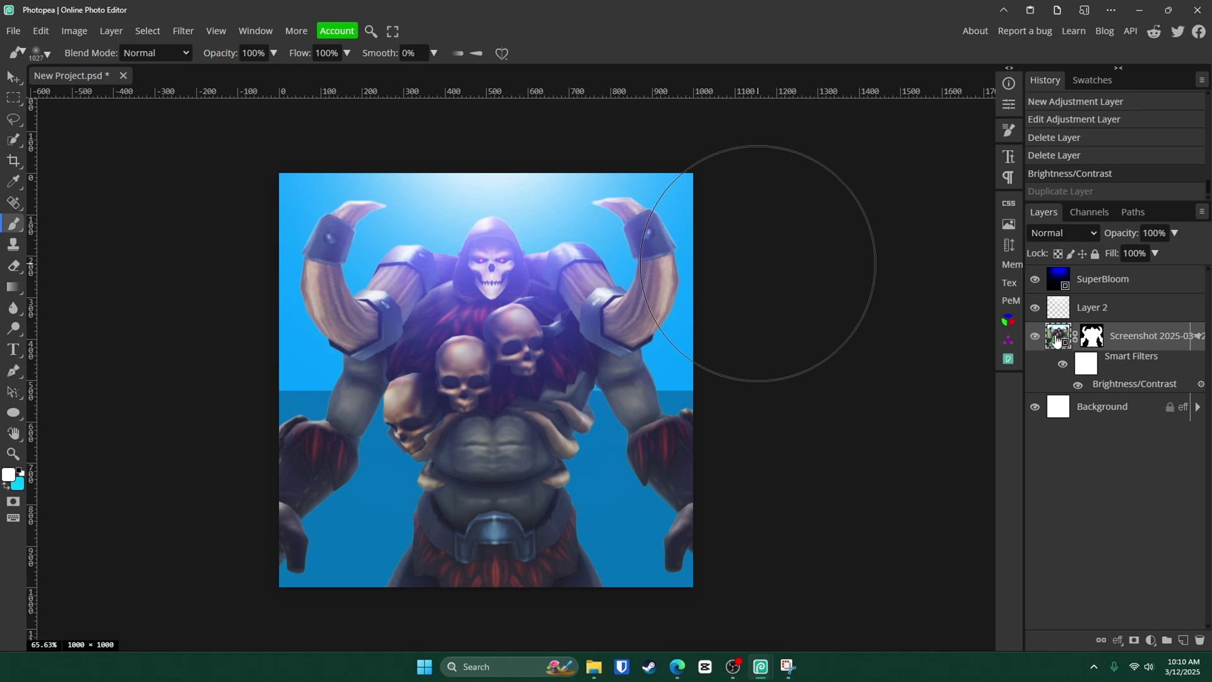
Step: Duplicate the avatar layer and transform the lower copy to 201.71% scale, placed at X 500 px, Y 448 px
drag(1063, 339, 1064, 397)
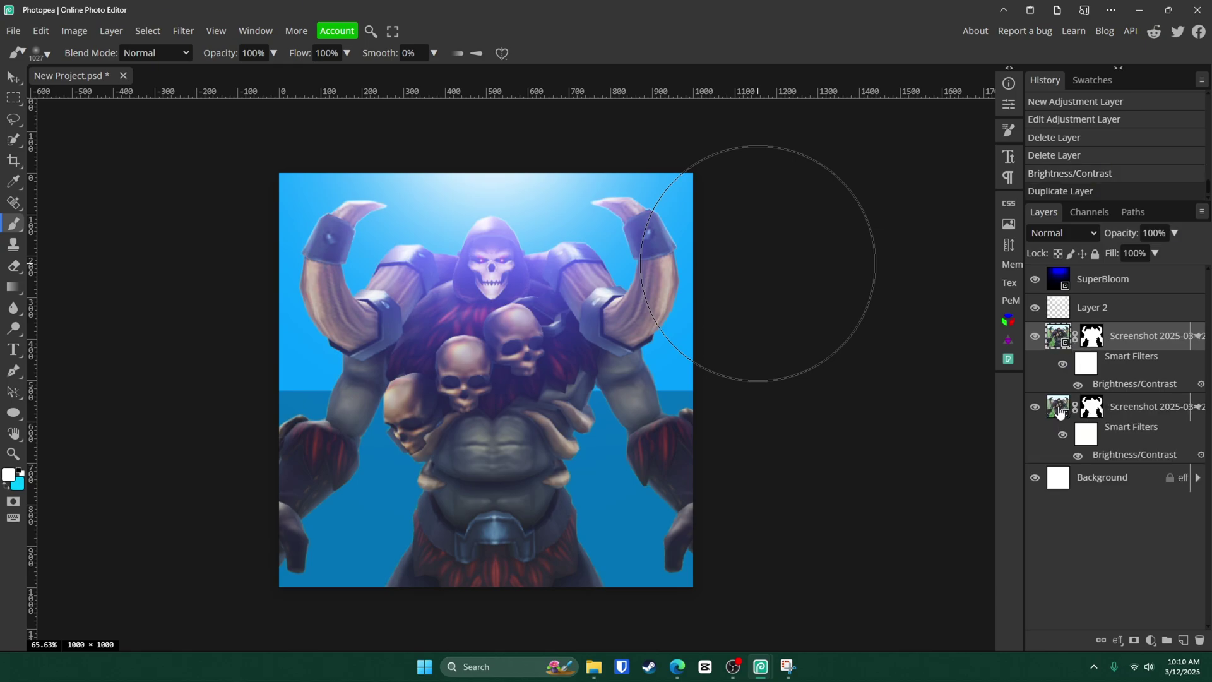
click(1059, 411)
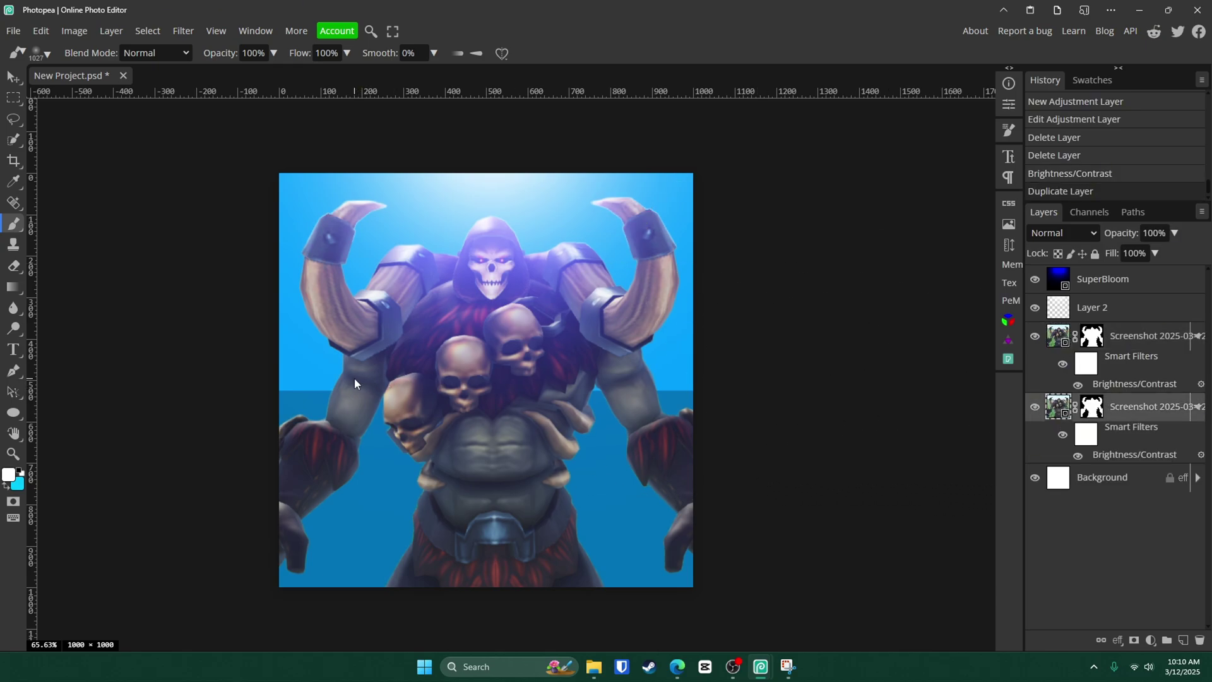
key(ctrl+alt+t)
drag(735, 373, 735, 366)
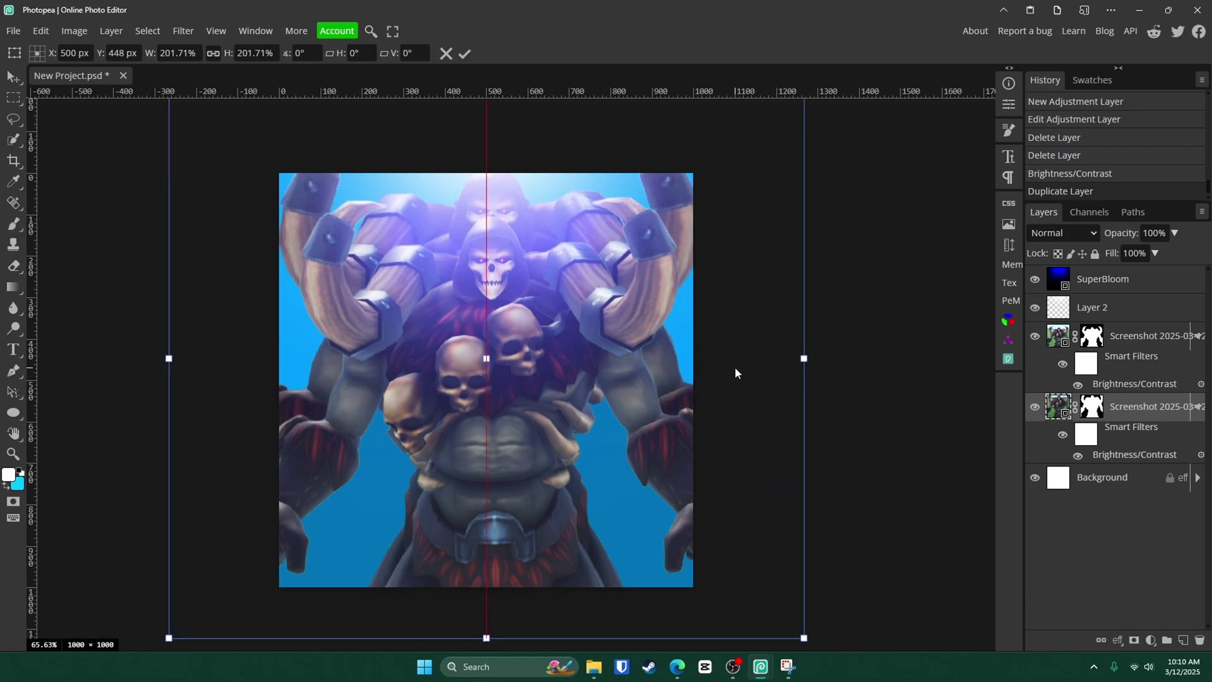
click(469, 54)
Step: Reduce the lower avatar copy's opacity to 36% and reposition it so its head sits beside the main avatar's left horn
click(1174, 234)
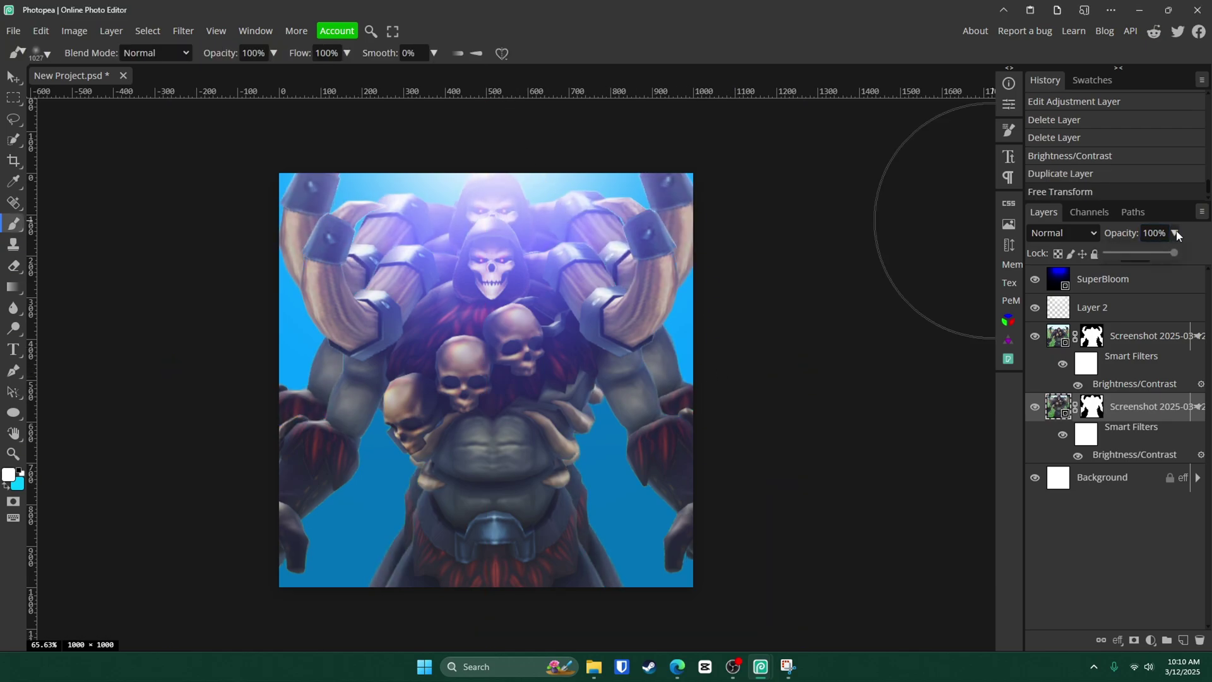
drag(1135, 252, 1131, 252)
key(ctrl+t)
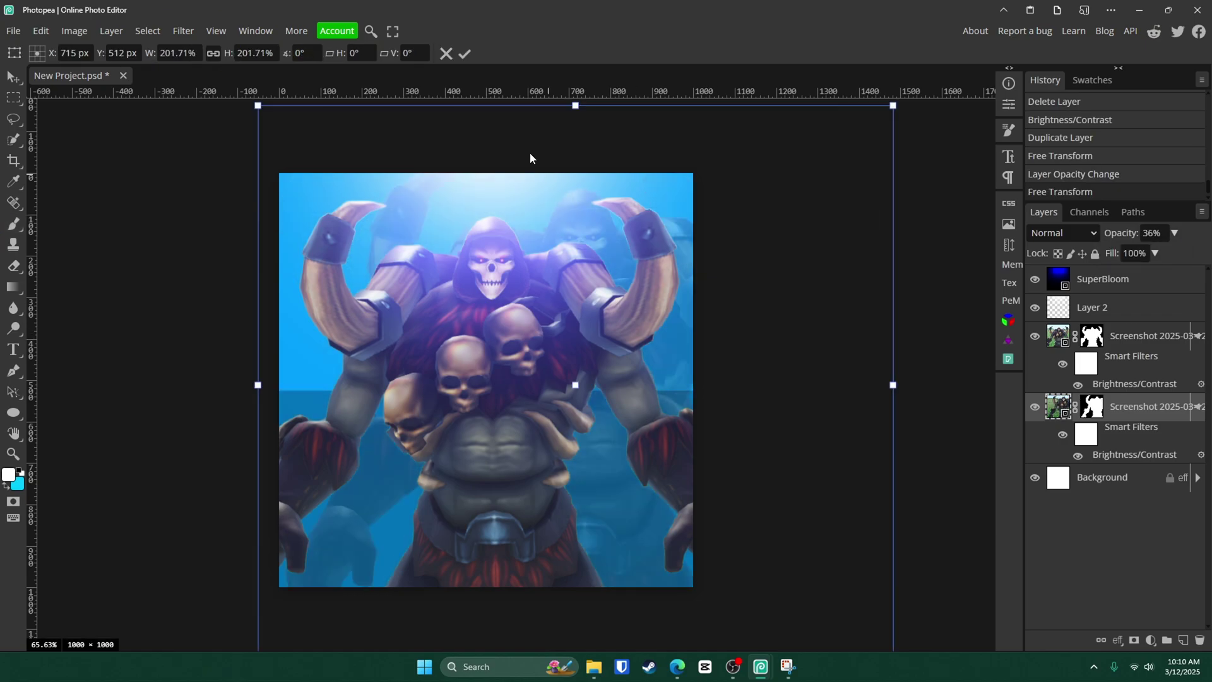
click(466, 54)
key(v)
drag(834, 197, 596, 346)
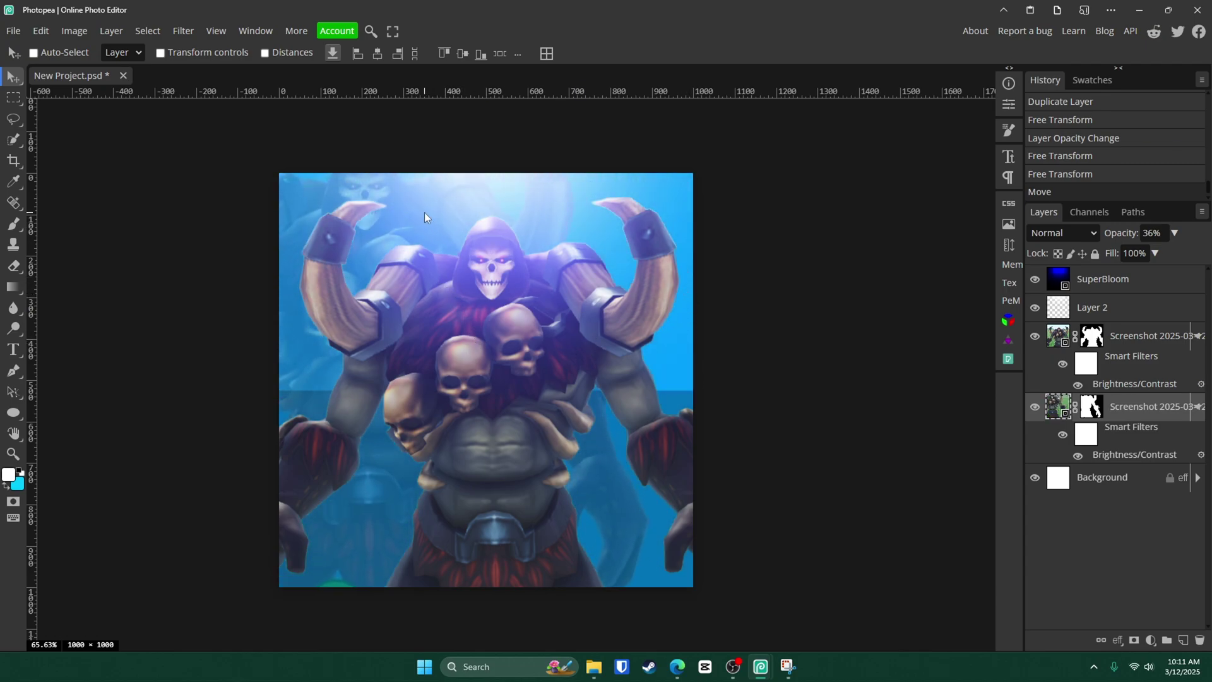
drag(425, 212, 422, 256)
Step: Select the Background layer and export the finished composition as an image file
click(1102, 478)
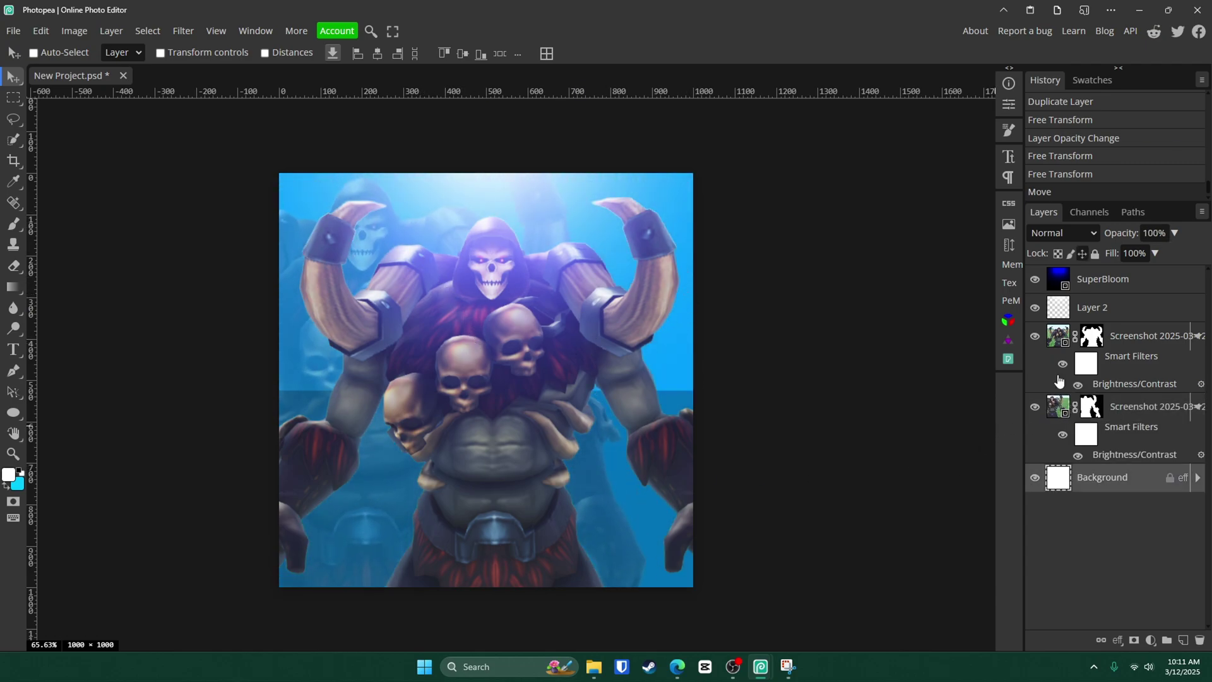
click(14, 31)
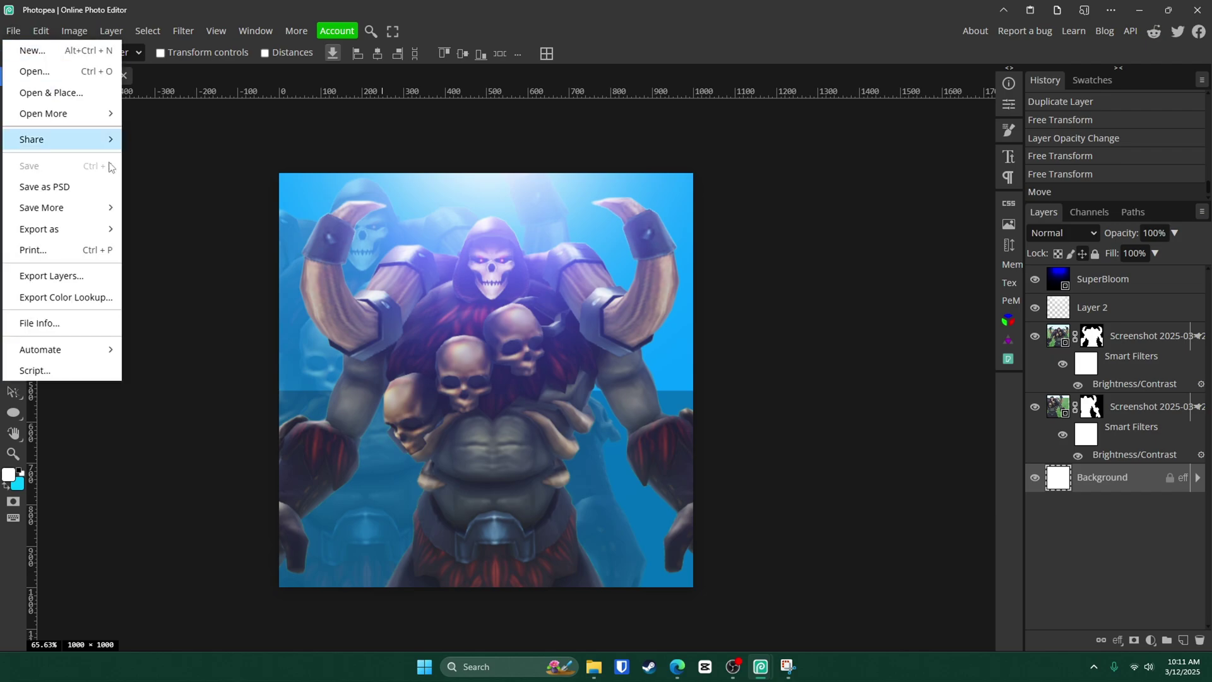
mouse_move(91, 233)
click(159, 248)
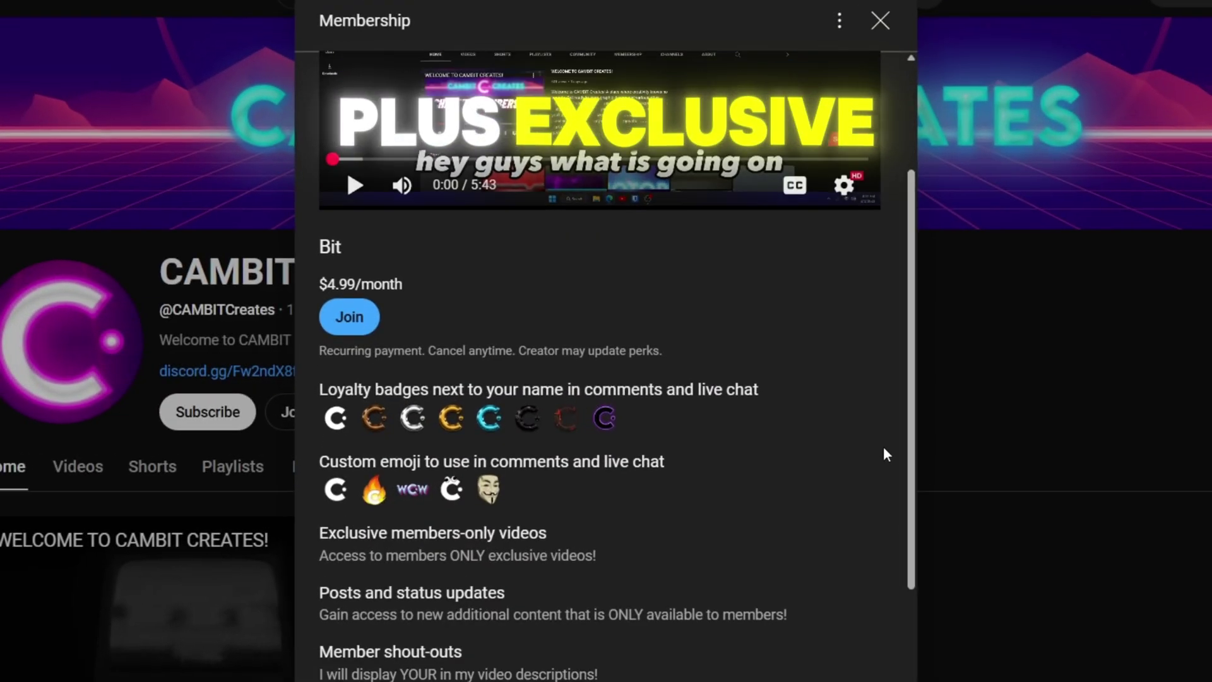
scroll(884, 448, down, 1)
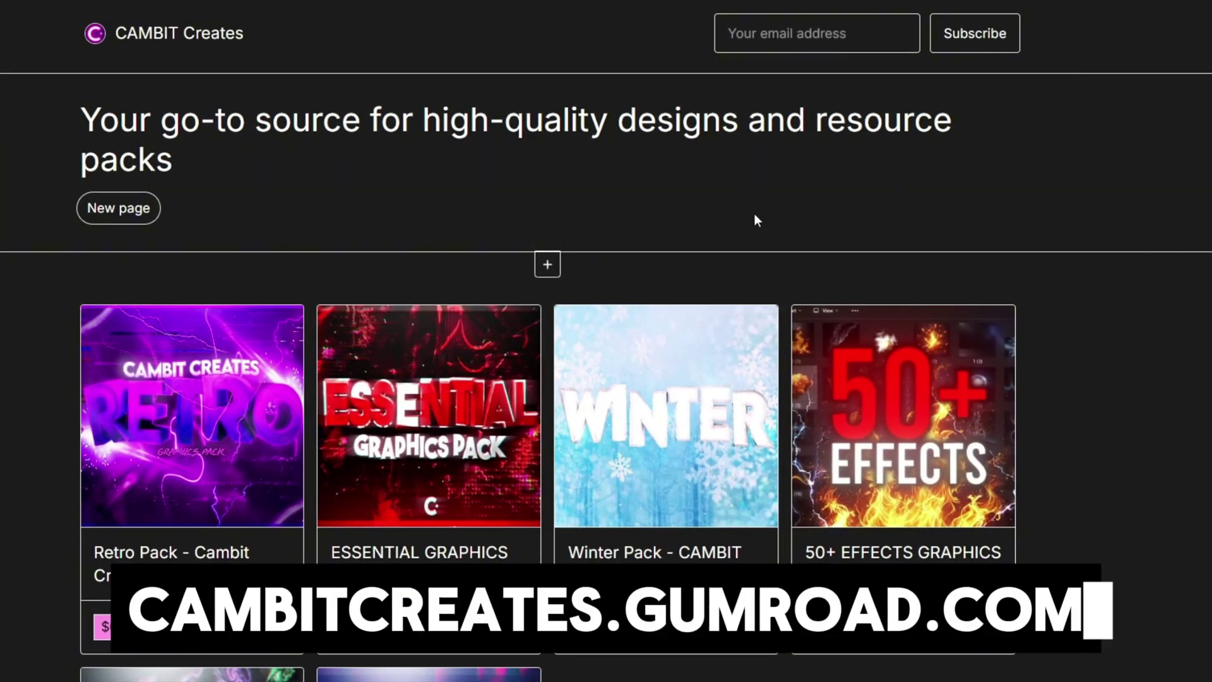
scroll(844, 149, down, 3)
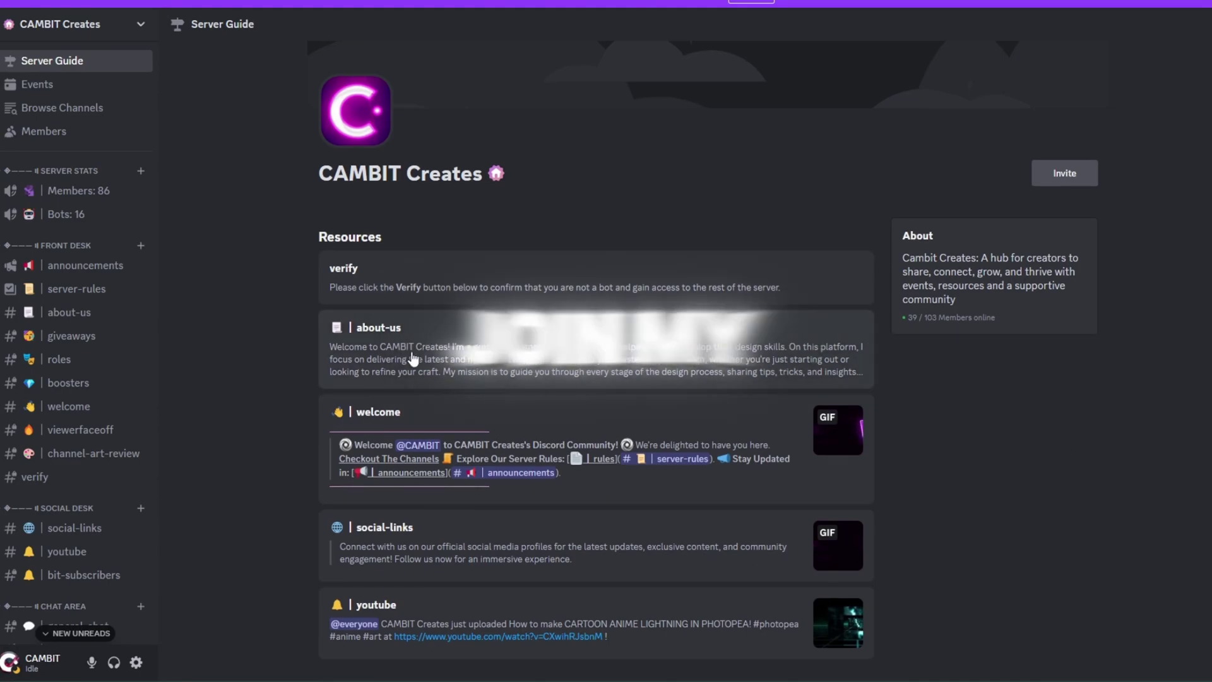
Step: Browse the CAMBIT Creates Discord server's general-chat, memes, graphics, ask-me-anything and showcase channels, plus its remaining channel list
scroll(76, 357, down, 4)
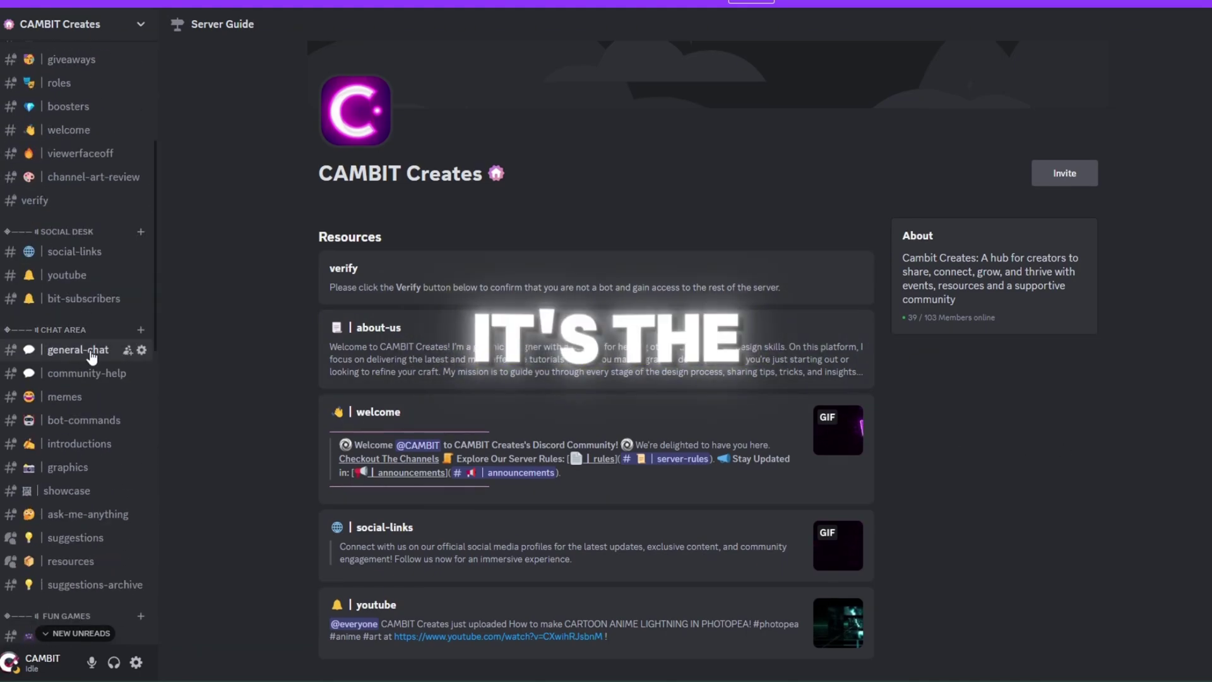
click(90, 352)
scroll(480, 425, up, 5)
click(65, 396)
scroll(314, 420, up, 5)
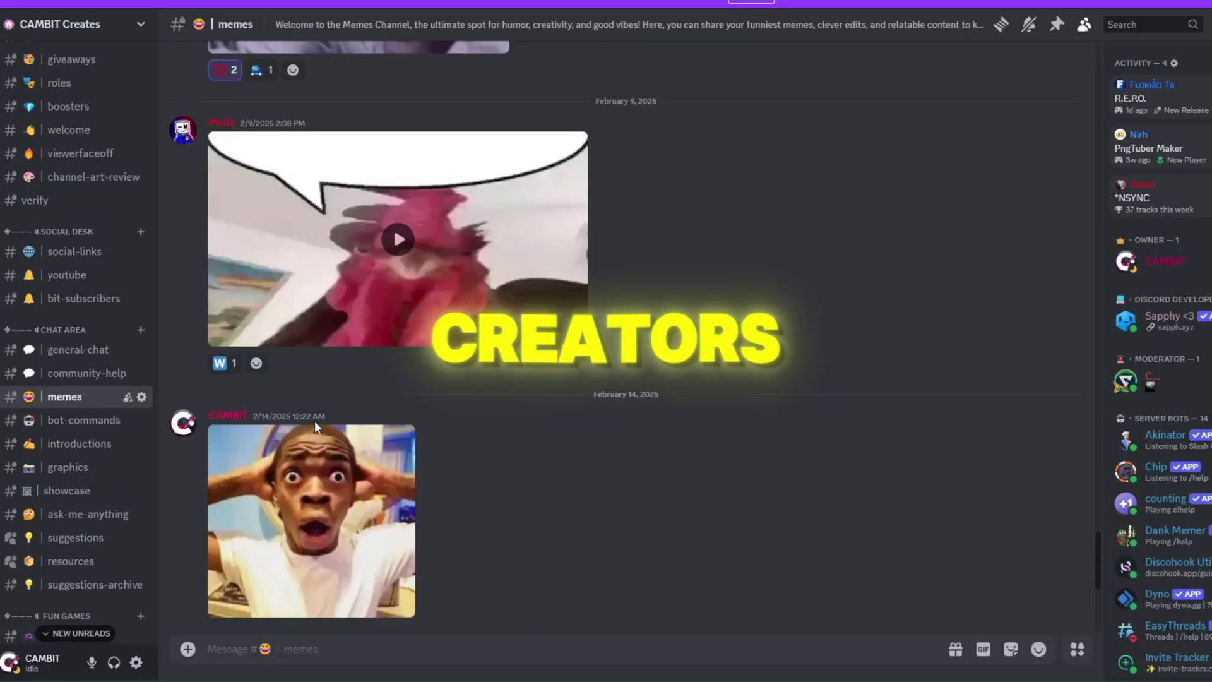
click(68, 467)
scroll(498, 434, up, 10)
click(76, 514)
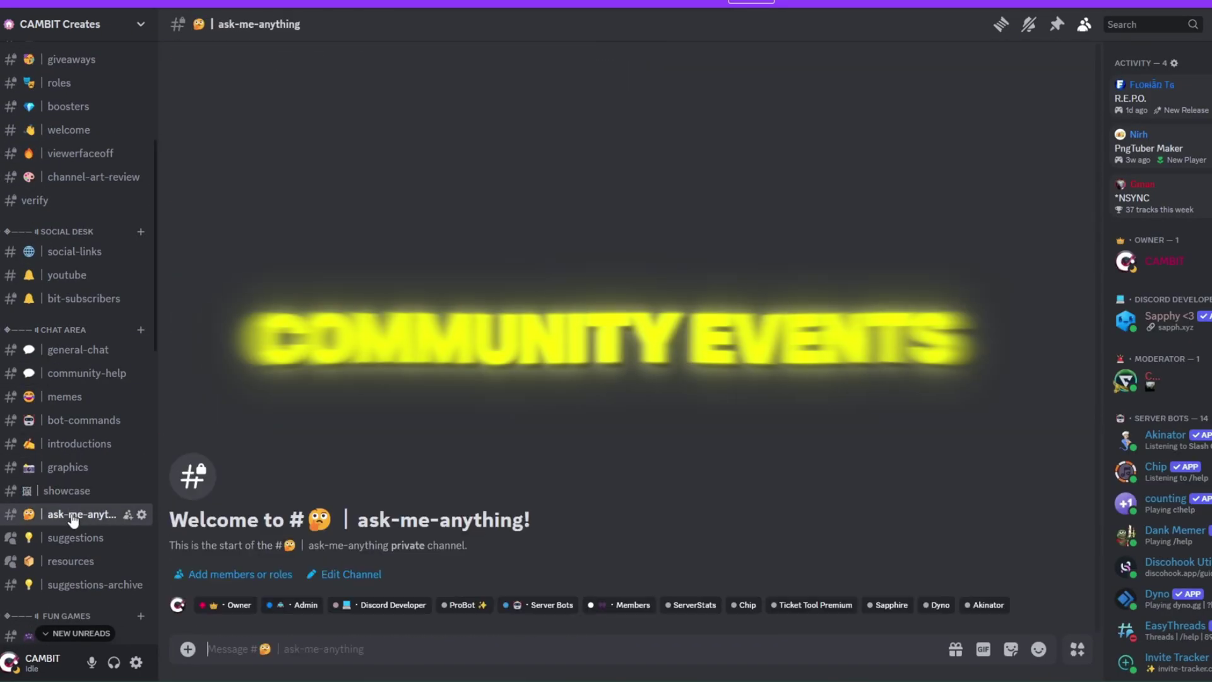
click(63, 490)
scroll(604, 435, up, 10)
scroll(428, 379, up, 5)
scroll(79, 379, down, 10)
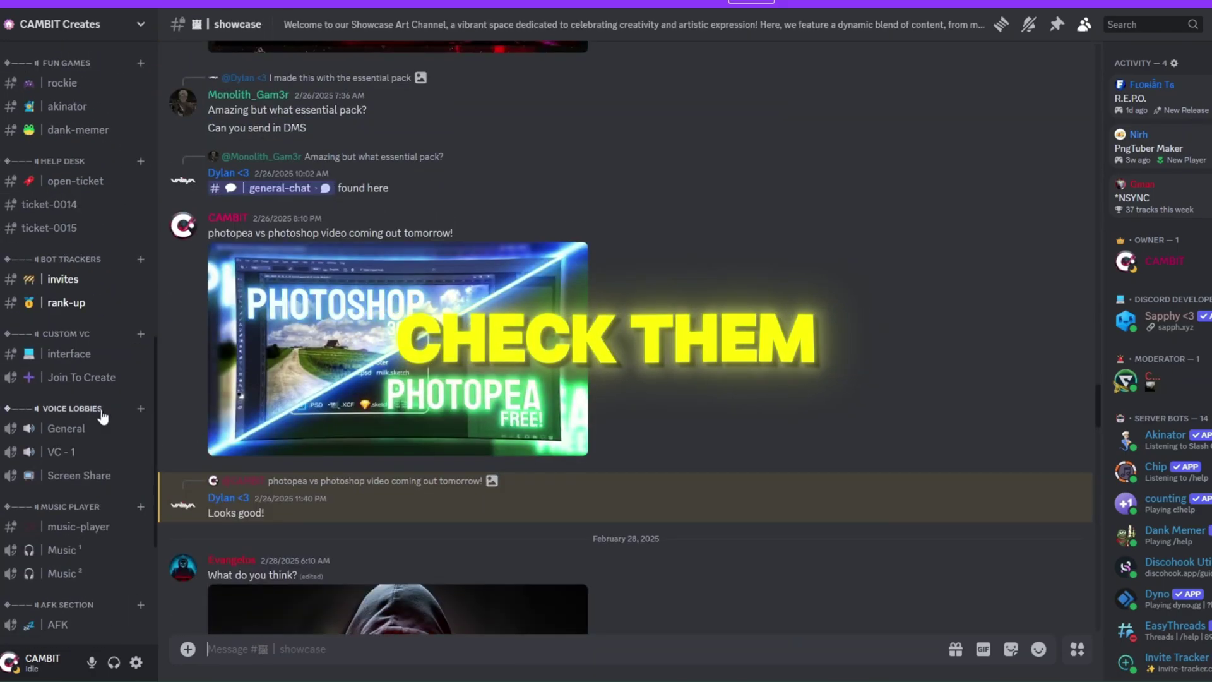